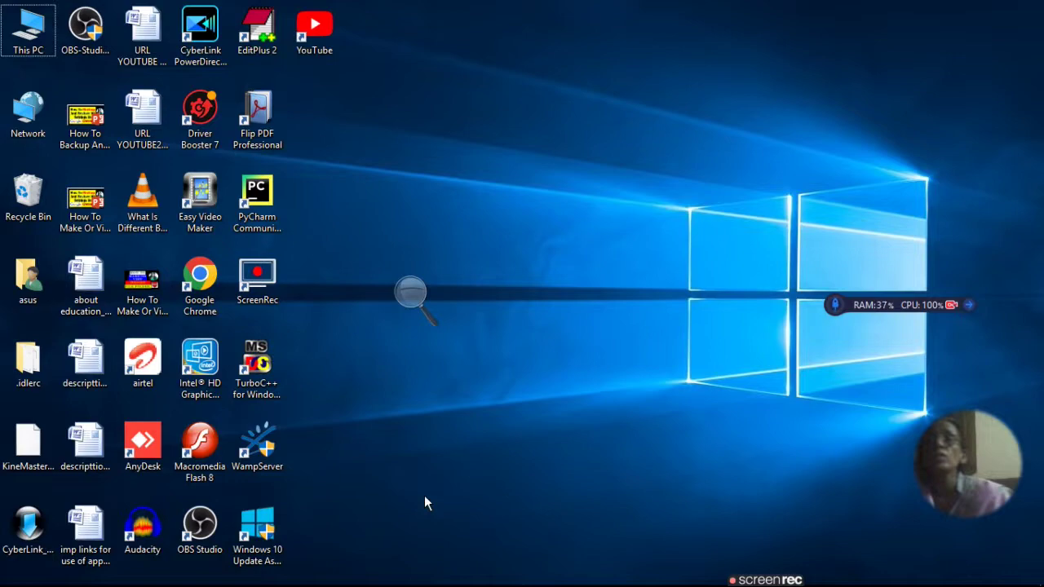
Step: Open the Downloads folder in File Explorer and locate the important folder
key("super+e")
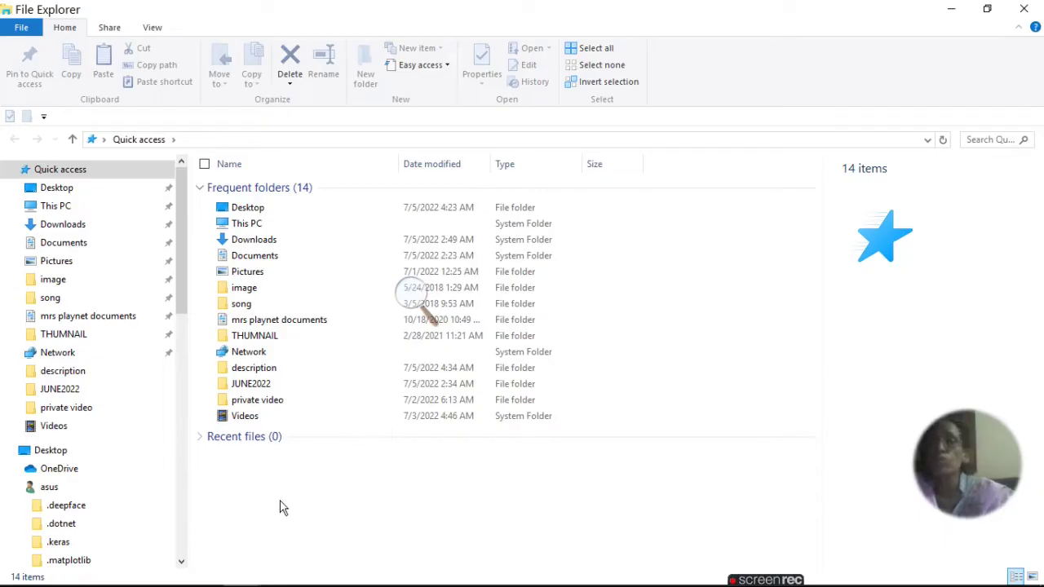
left_click(239, 246)
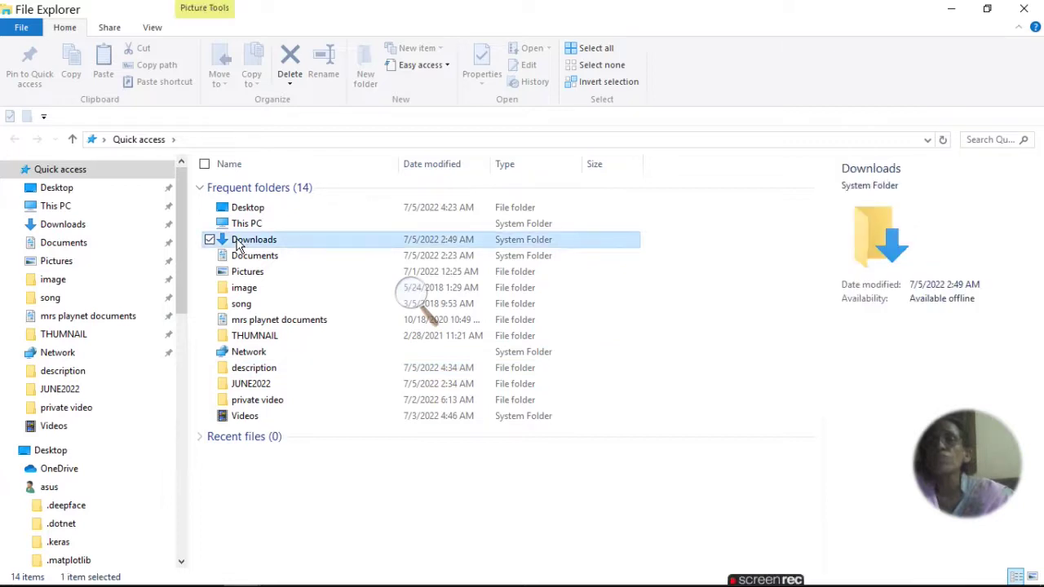
double_click(239, 247)
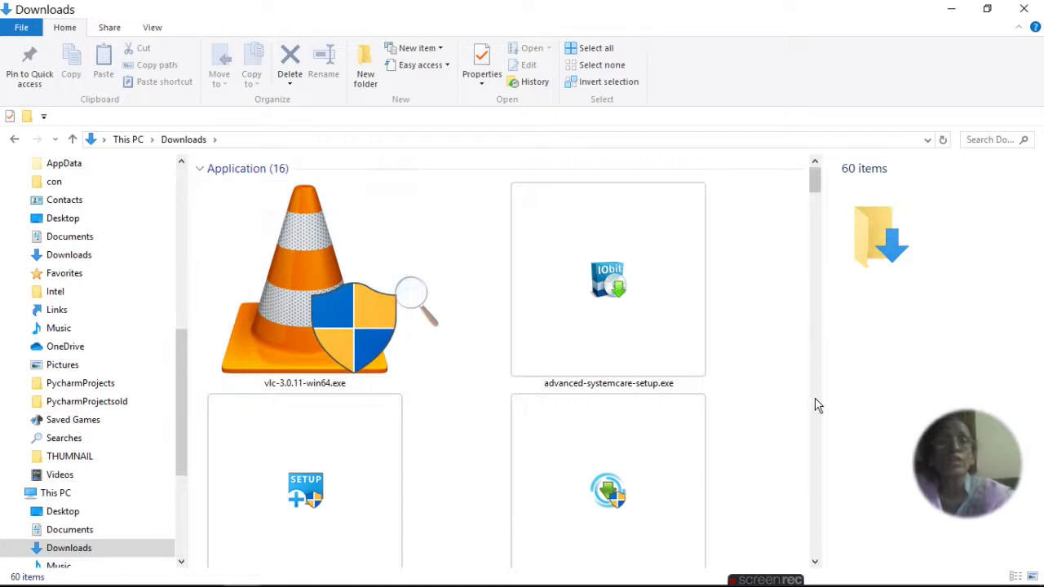
scroll(819, 408, "down", 8)
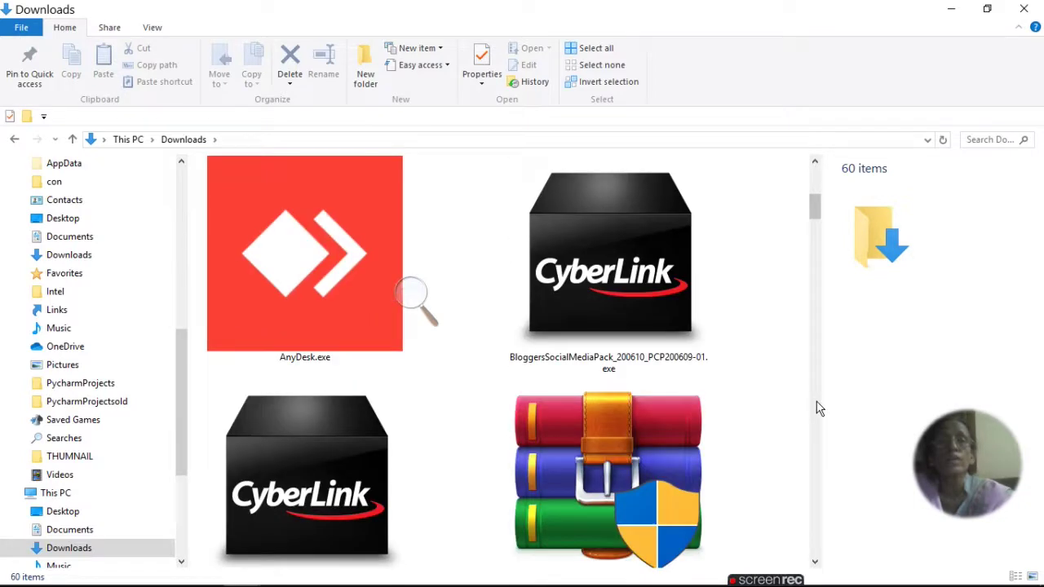
scroll(819, 408, "down", 10)
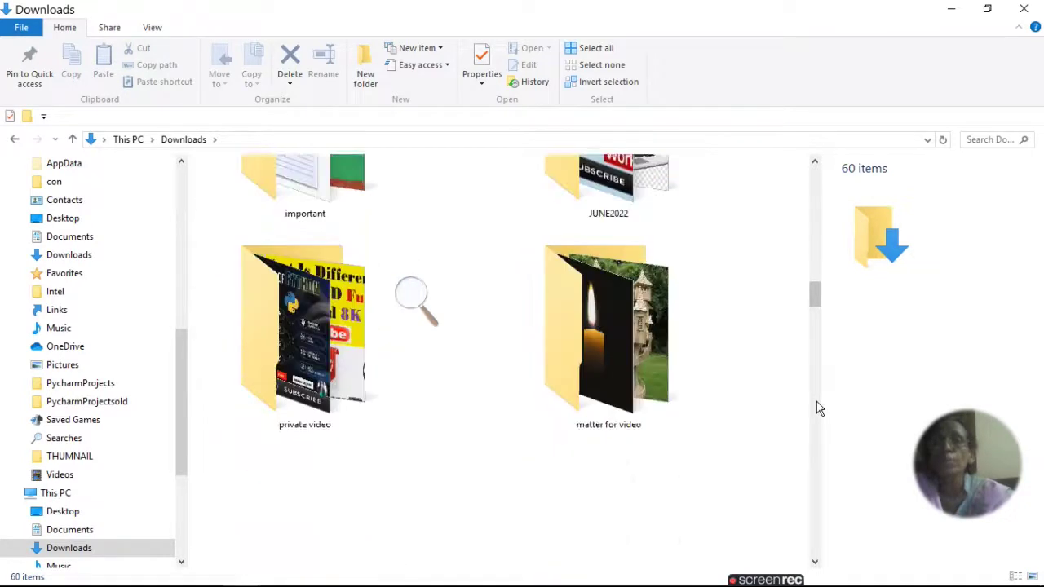
scroll(817, 225, "up", 3)
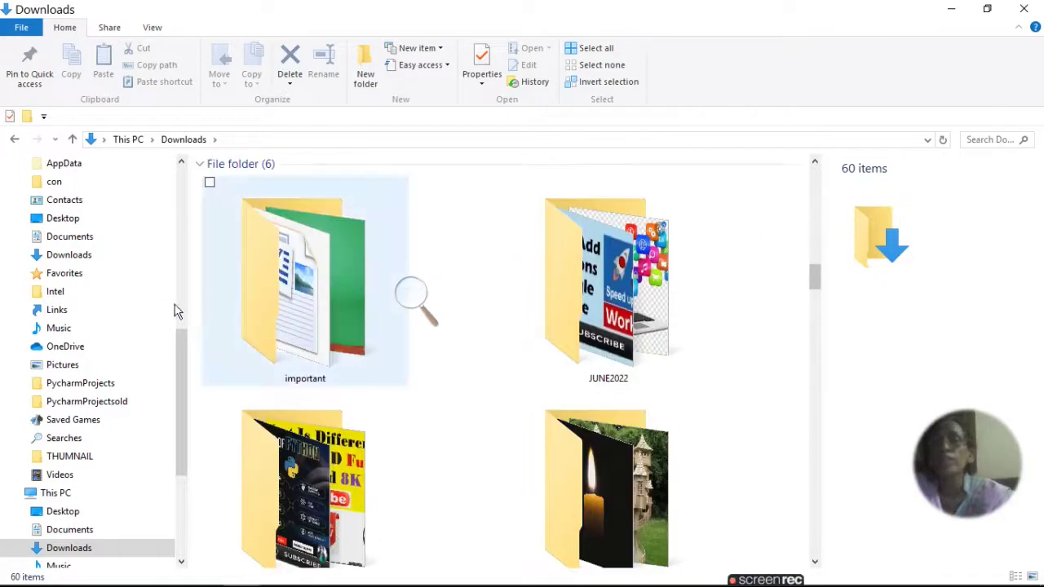
mouse_move(302, 295)
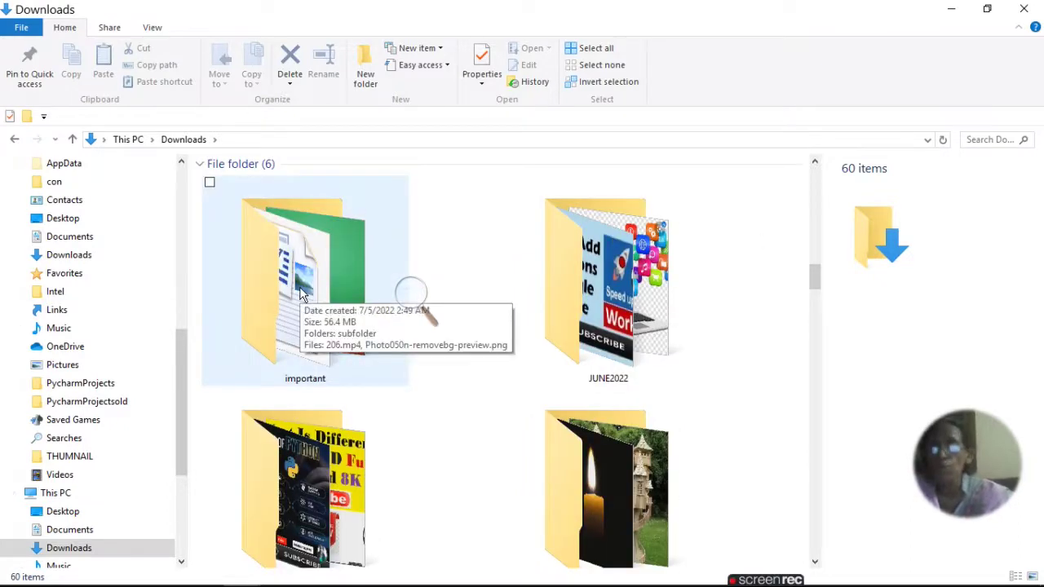
Step: Turn off the display of hidden items in the Downloads folder
key("alt+v")
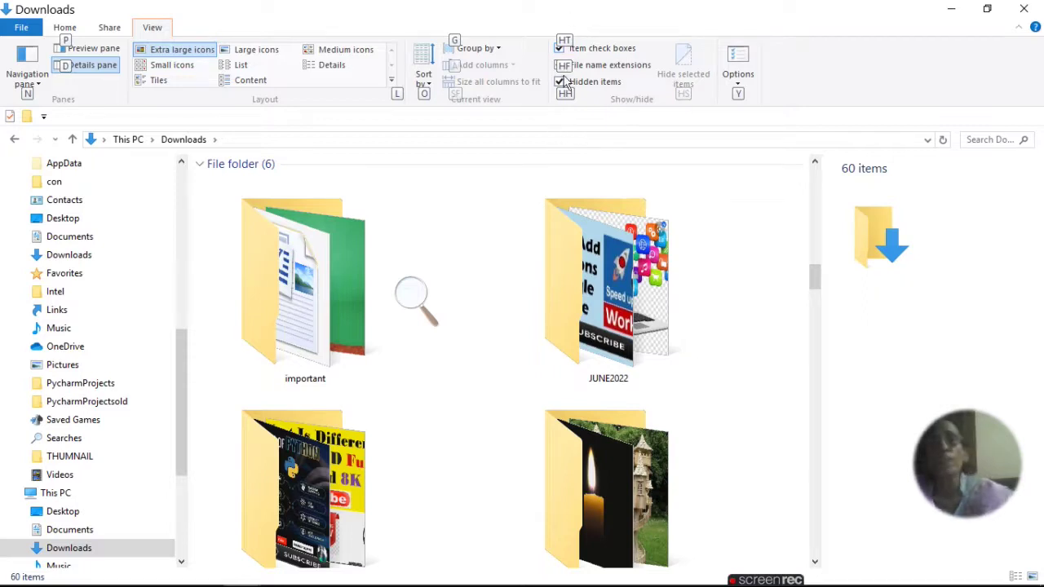
left_click(560, 145)
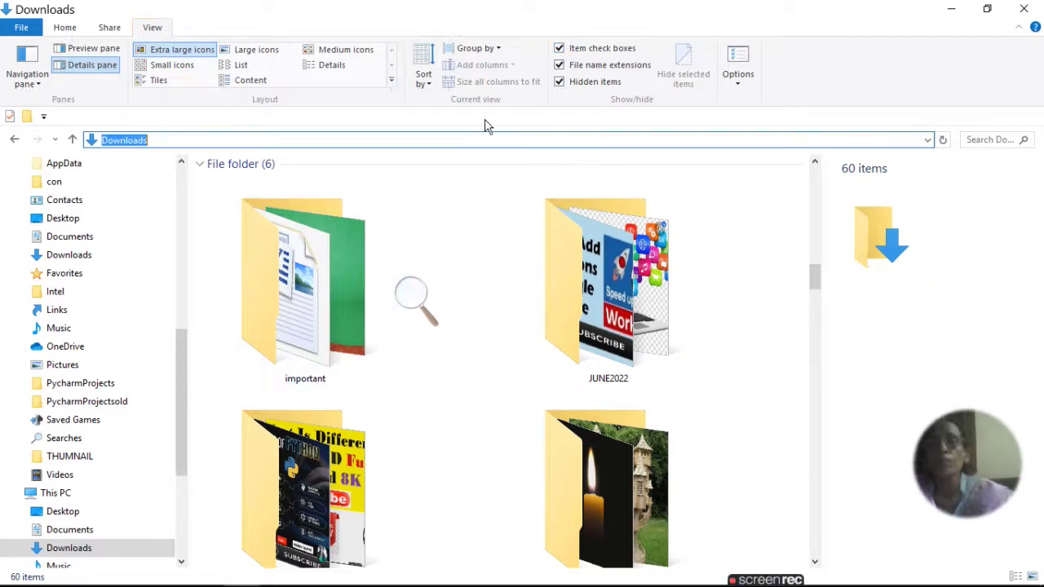
left_click(559, 83)
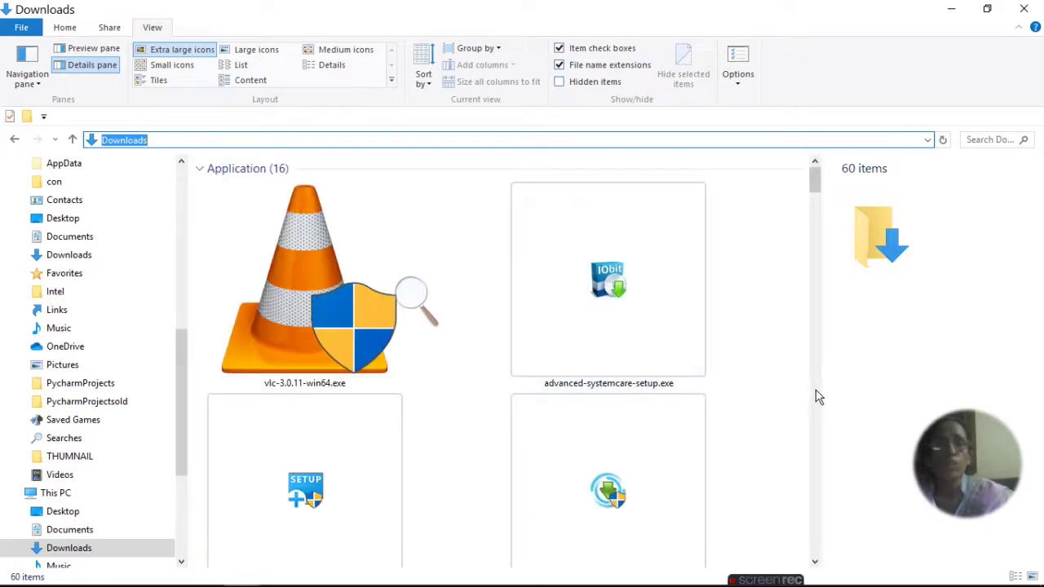
Step: Set the Hidden attribute on the important folder in Downloads, applying the change to this folder only
scroll(816, 396, "down", 5)
scroll(817, 399, "down", 15)
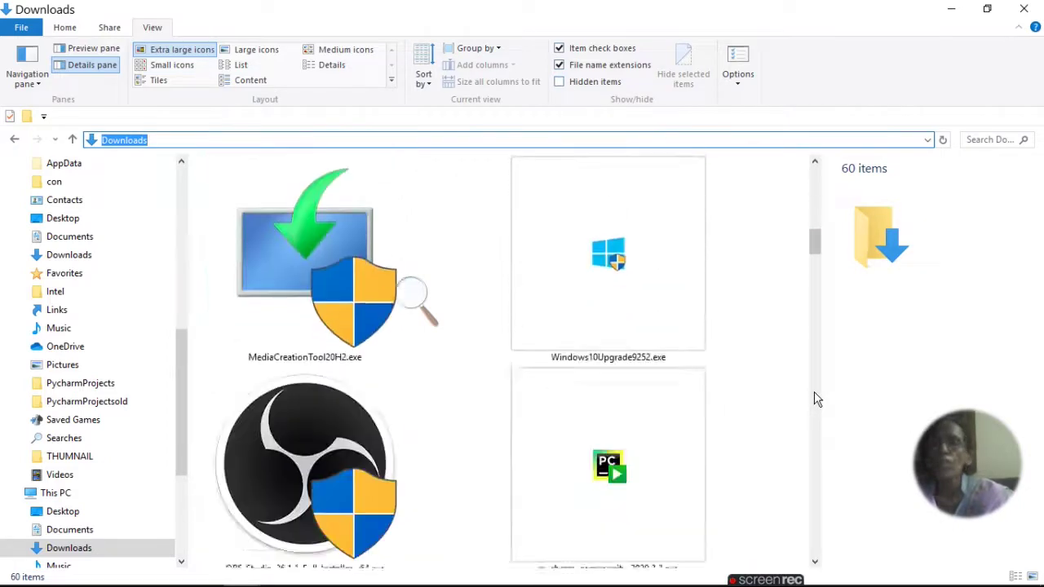
scroll(816, 399, "down", 1)
scroll(816, 220, "up", 5)
left_click(261, 323)
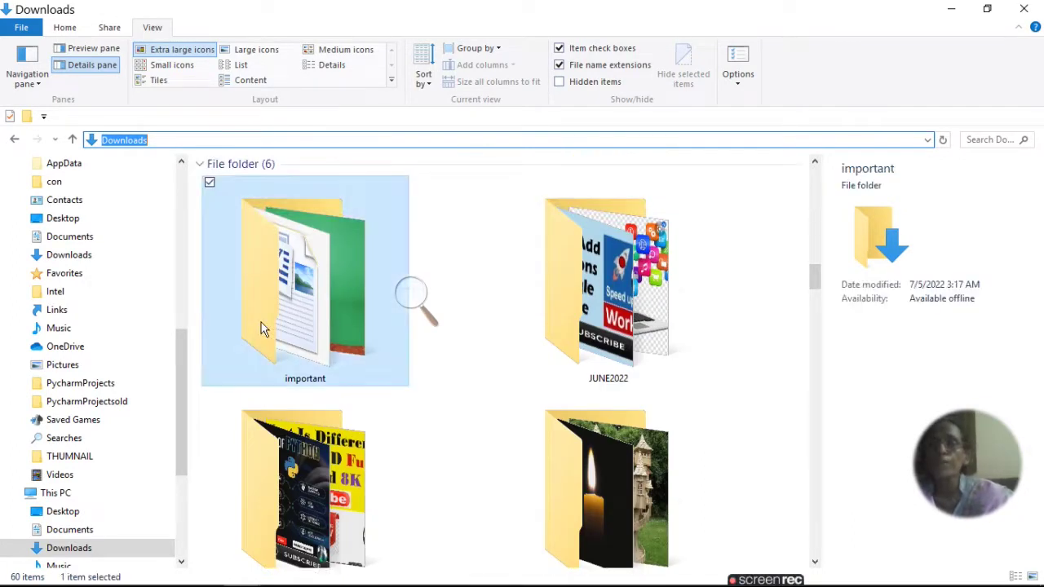
right_click(261, 323)
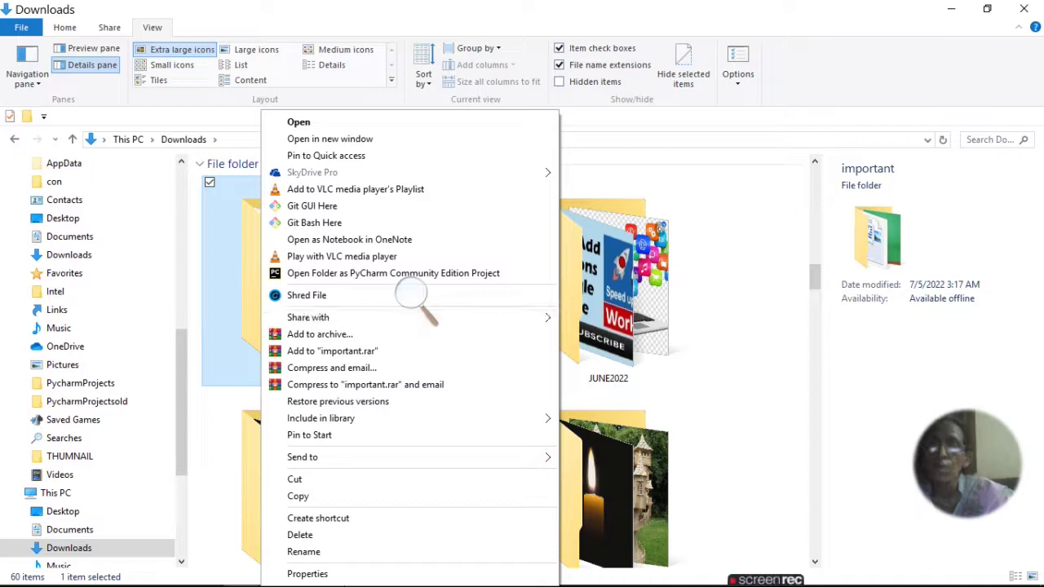
left_click(296, 575)
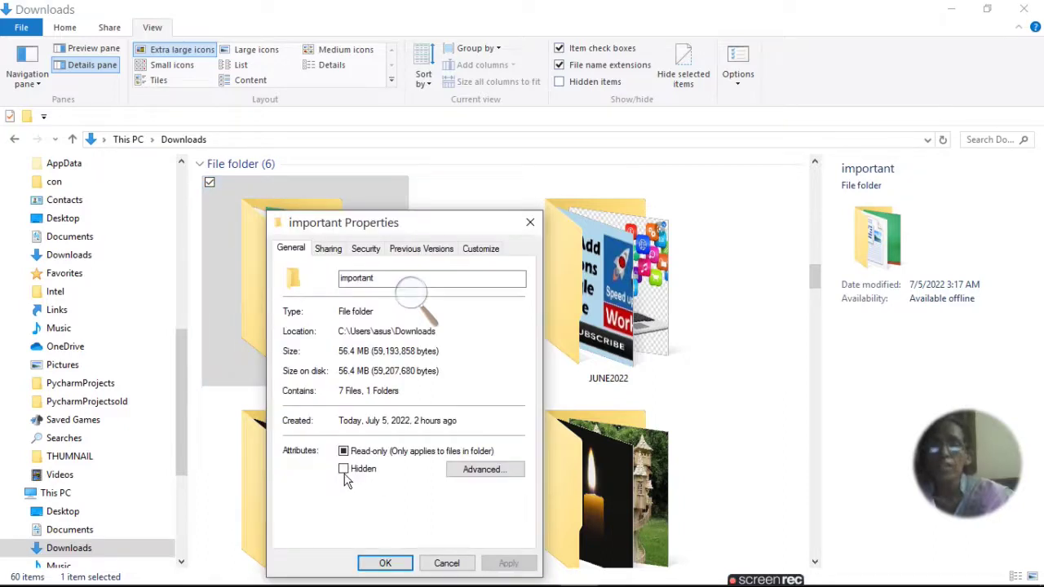
left_click(344, 471)
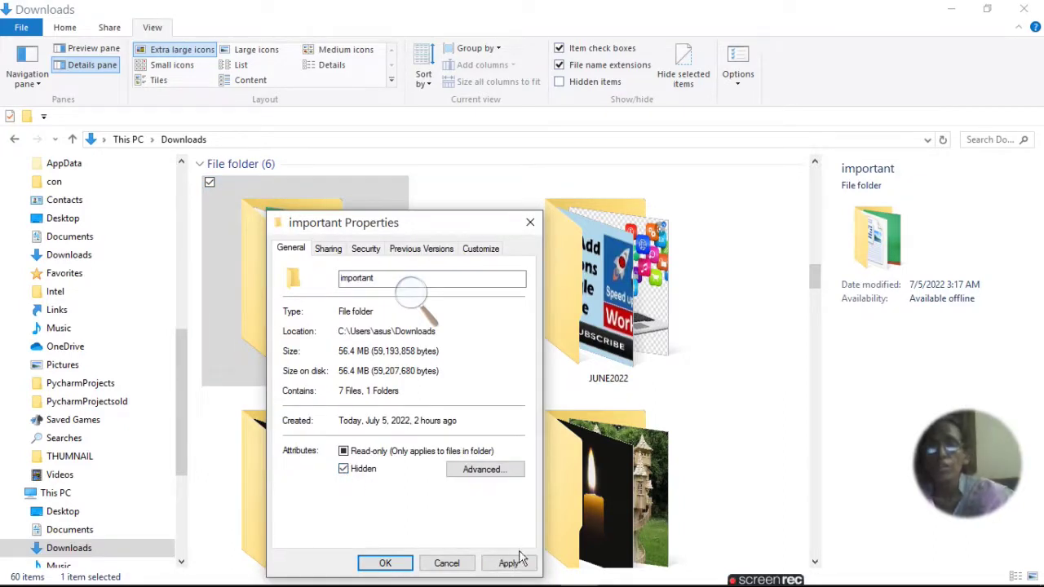
left_click(508, 564)
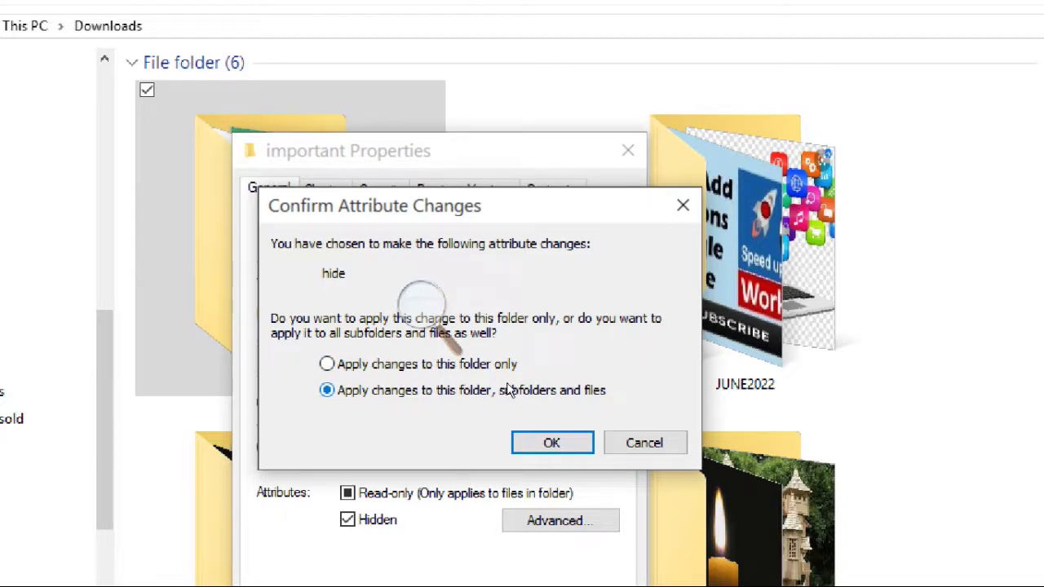
left_click(326, 364)
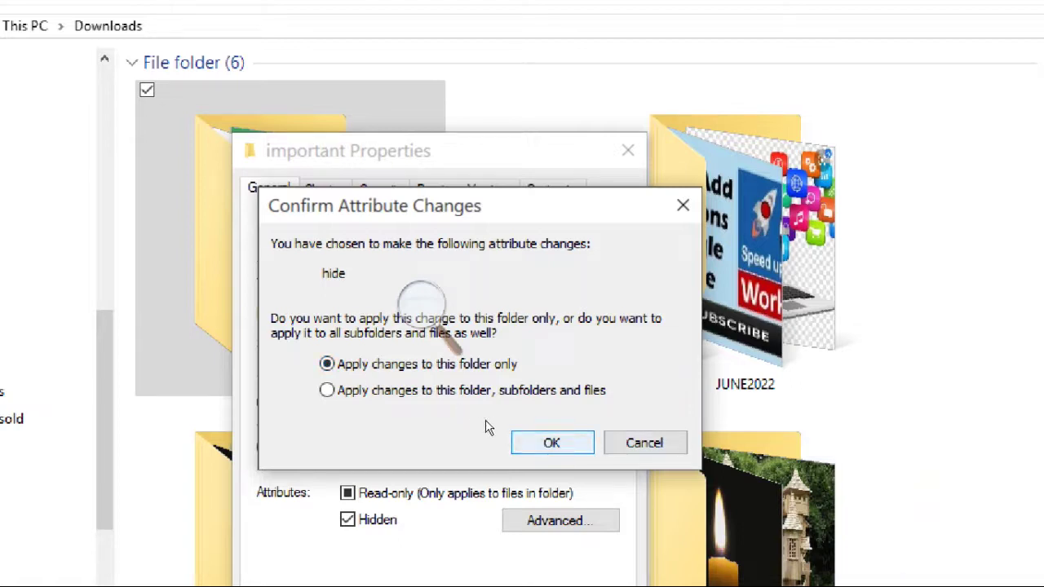
key("Return")
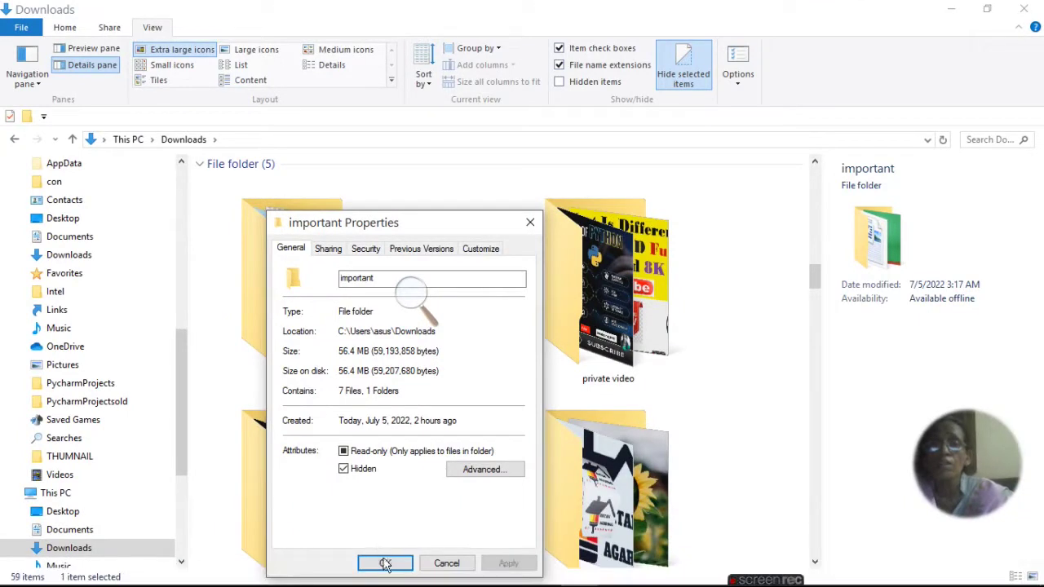
left_click(385, 563)
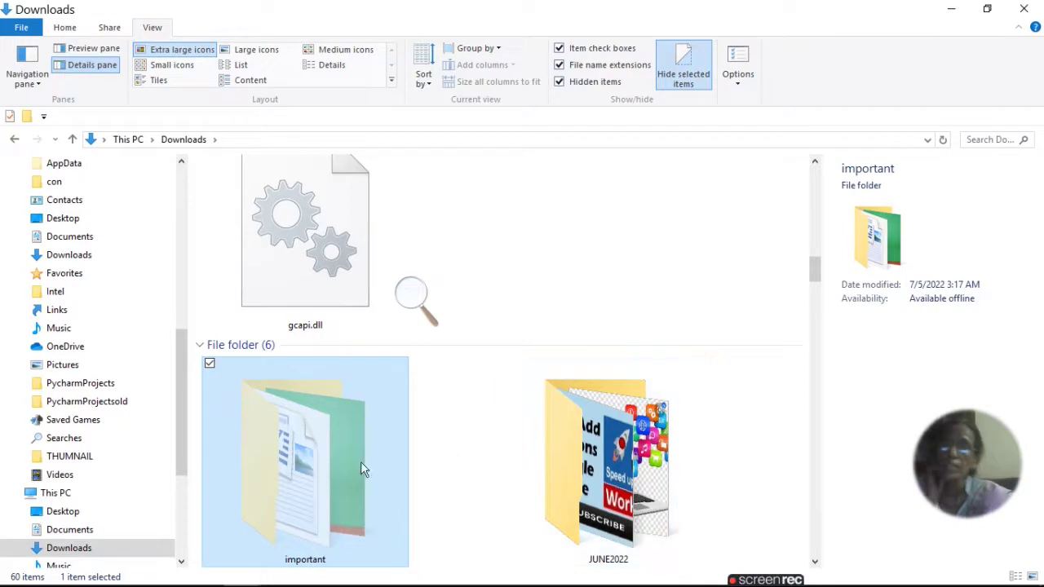
Step: Stop showing hidden items in Downloads and check the folder group for the important folder
left_click(559, 82)
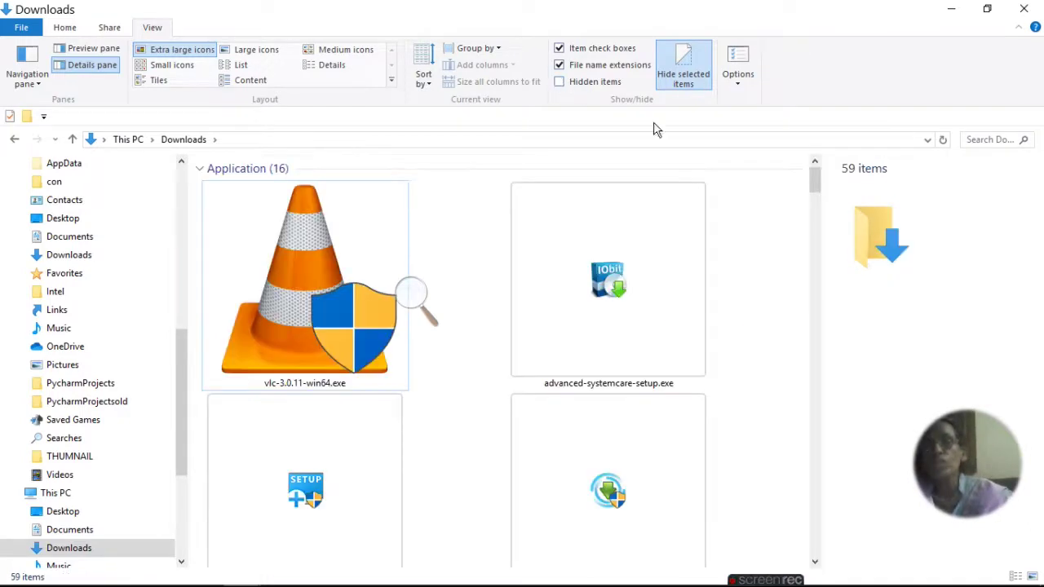
scroll(819, 392, "down", 10)
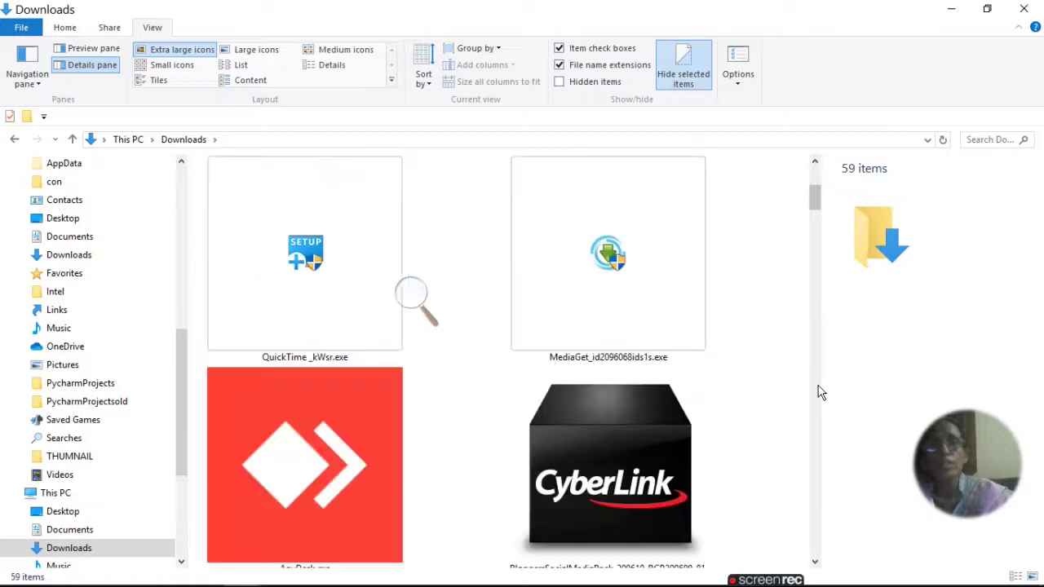
scroll(820, 392, "down", 10)
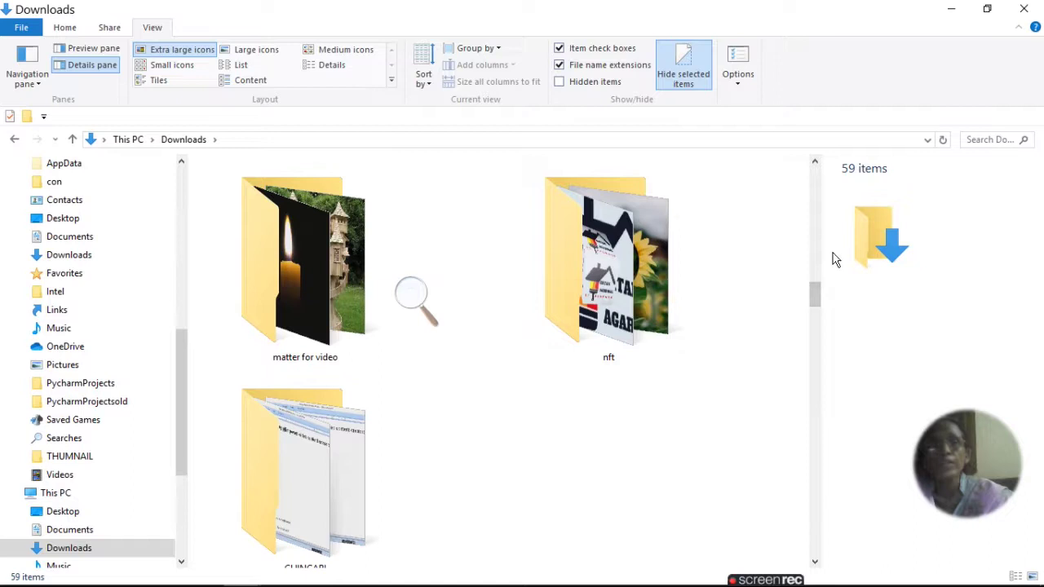
scroll(819, 233, "up", 2)
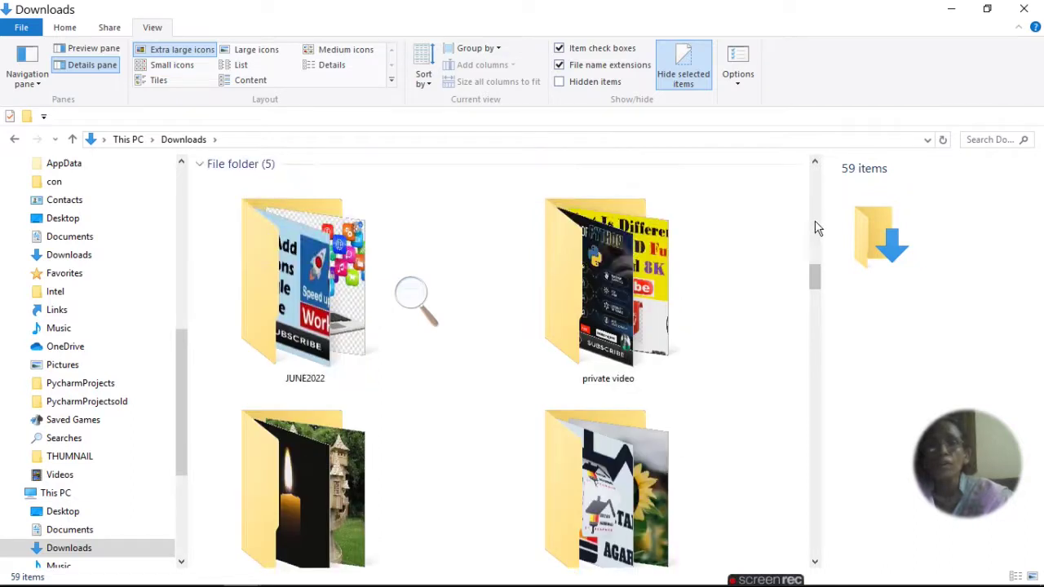
Step: Show hidden items in Downloads and find the important folder among the folders
left_click(557, 88)
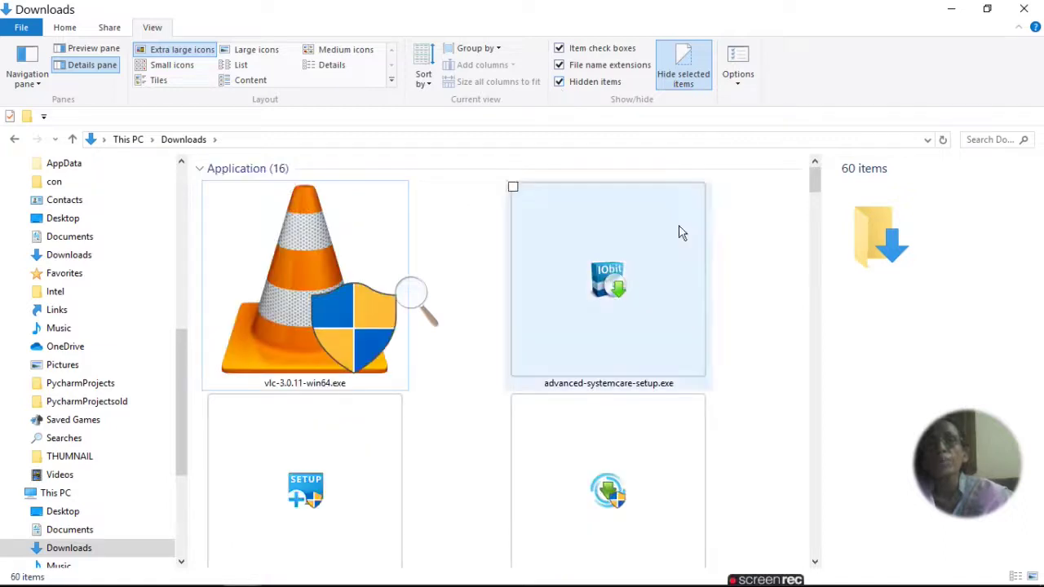
scroll(813, 430, "down", 10)
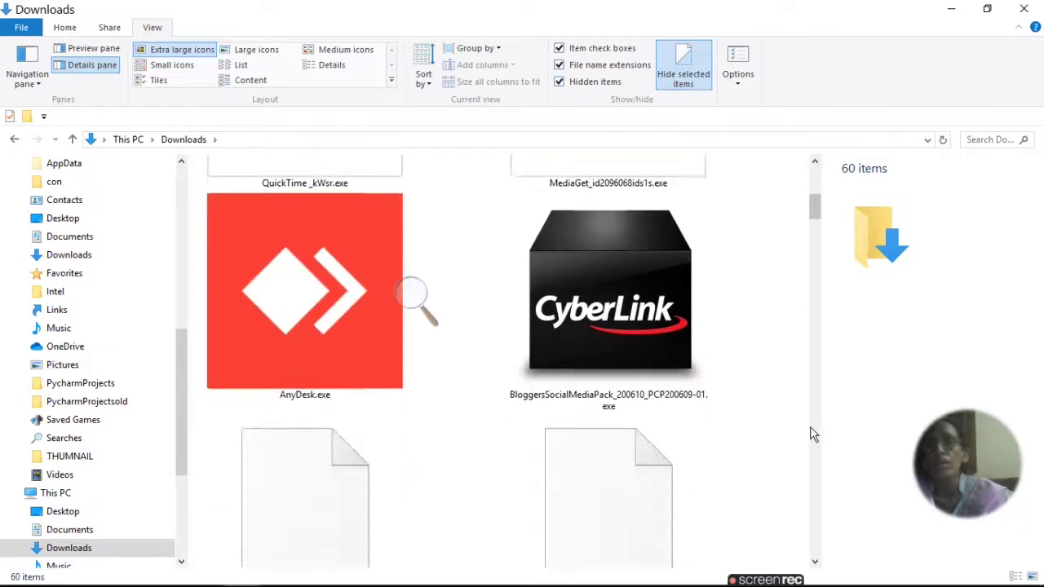
scroll(813, 435, "down", 8)
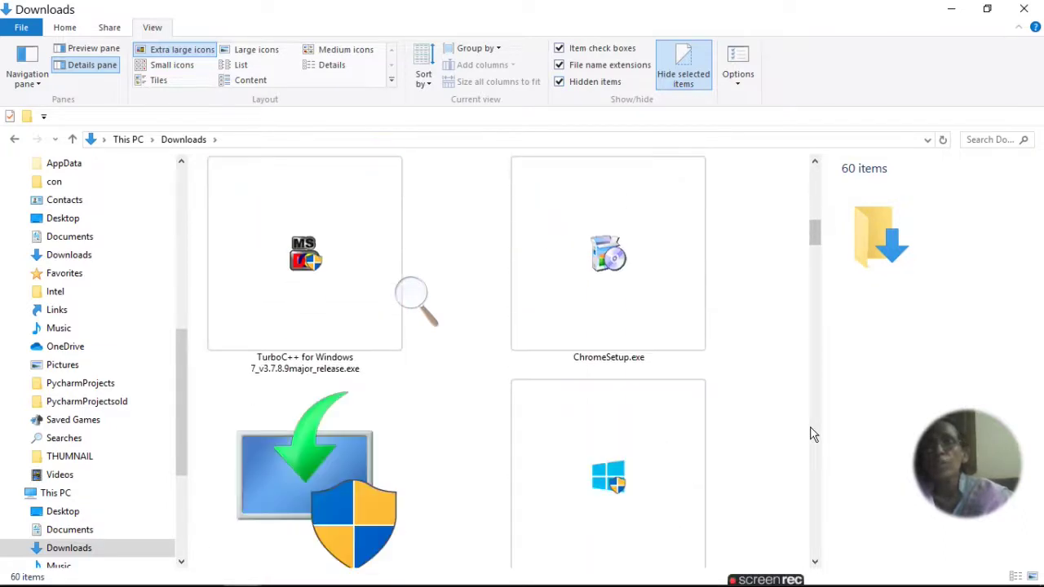
scroll(813, 435, "down", 8)
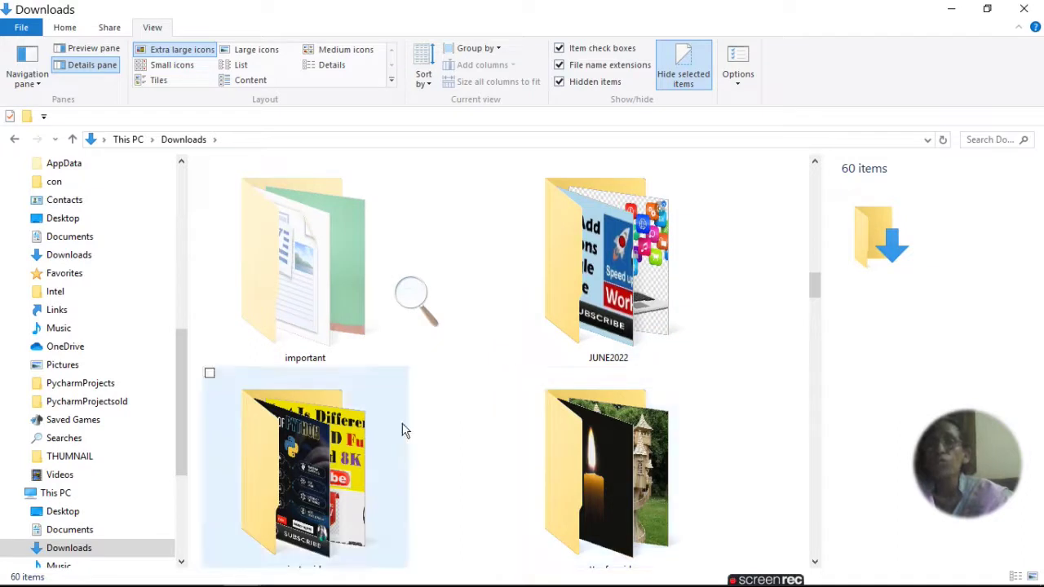
Step: Turn the display of hidden items off again and look through the Downloads folders
left_click(559, 82)
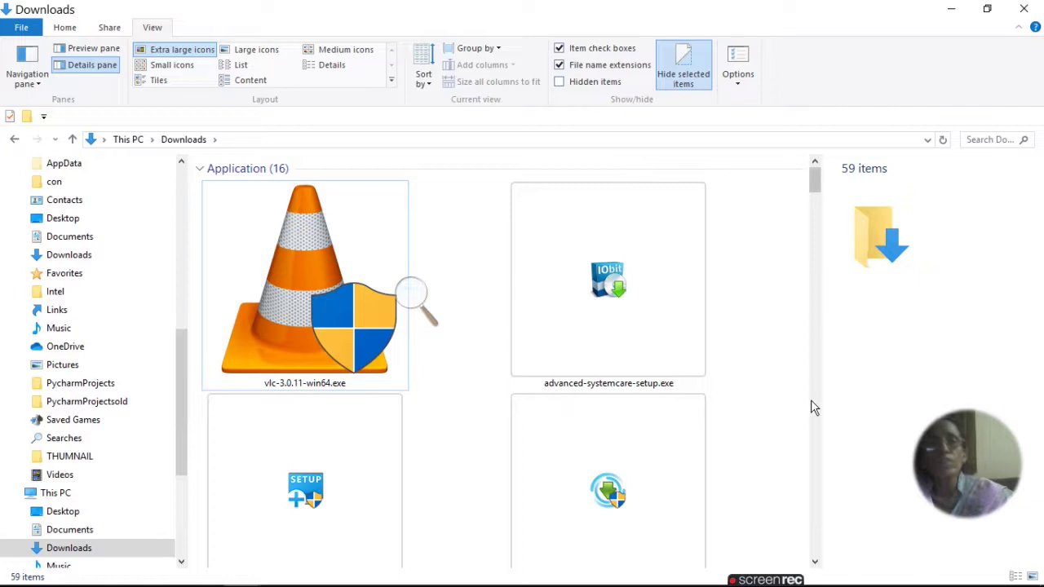
scroll(811, 399, "down", 10)
scroll(810, 406, "down", 10)
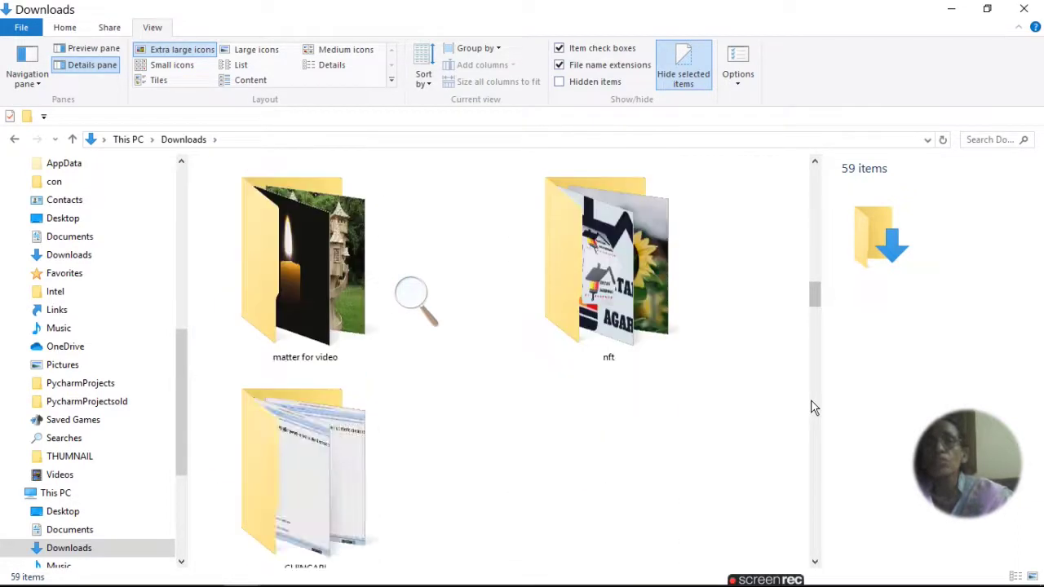
left_click_drag(812, 295, 815, 262)
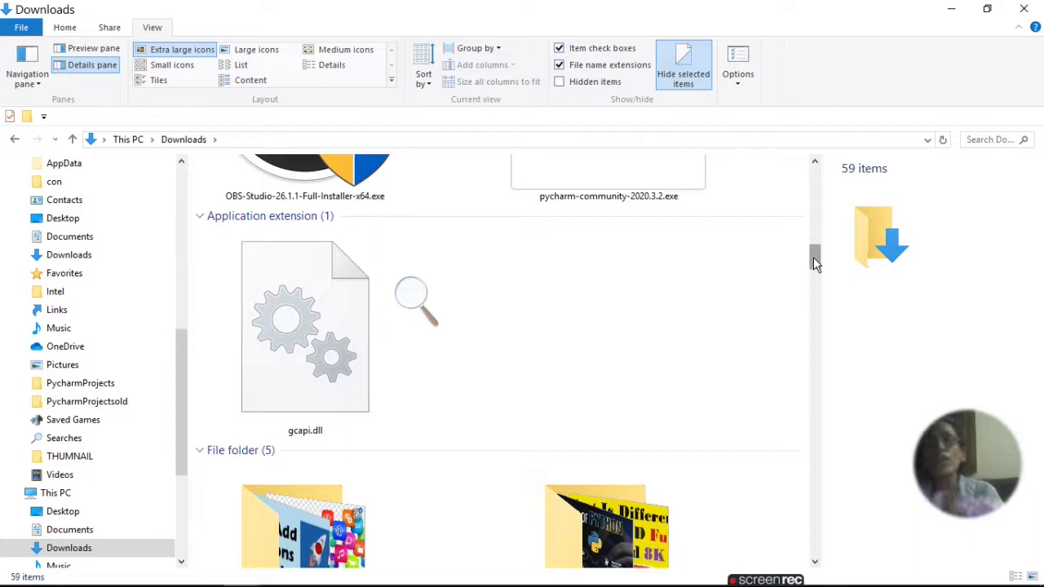
Step: Show hidden items in Downloads again and open the important folder
left_click(559, 82)
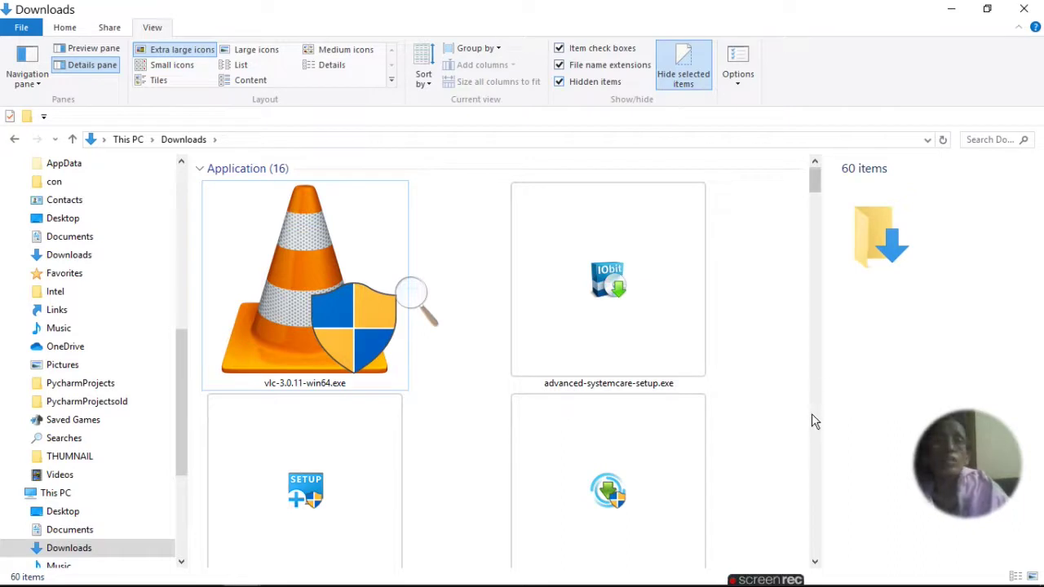
scroll(812, 415, "down", 10)
scroll(811, 420, "down", 10)
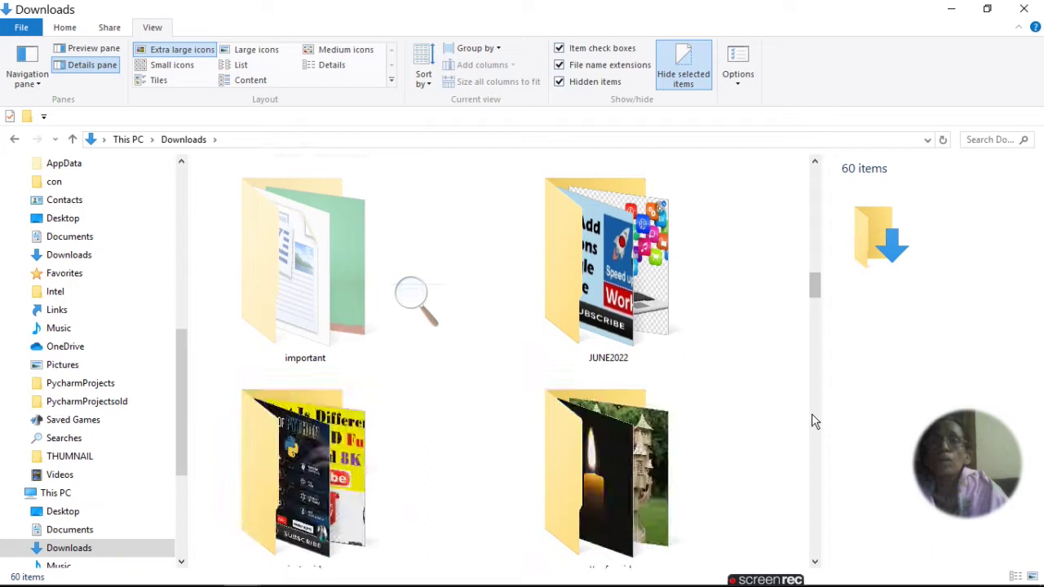
left_click(286, 293)
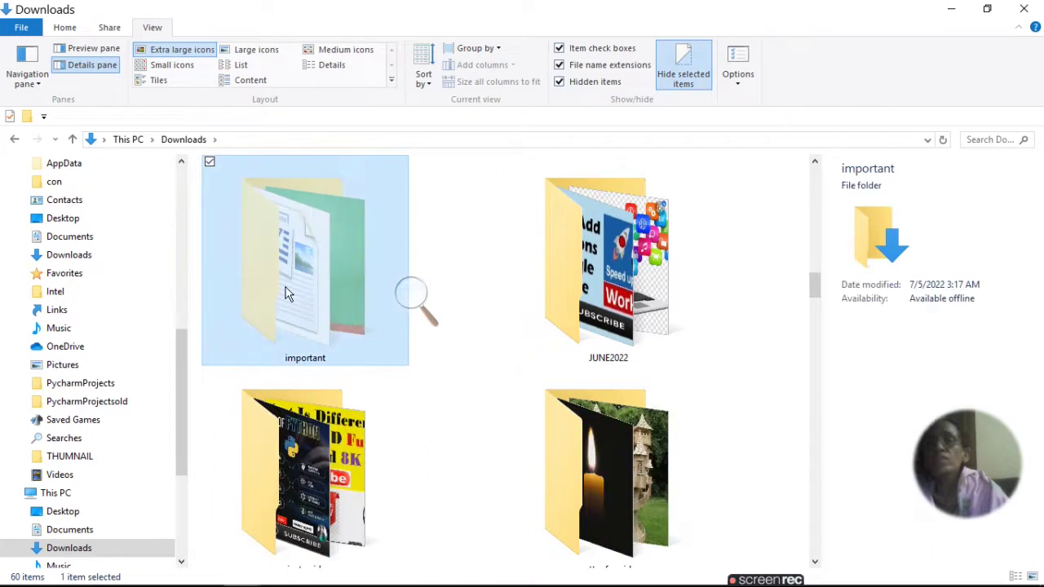
double_click(289, 293)
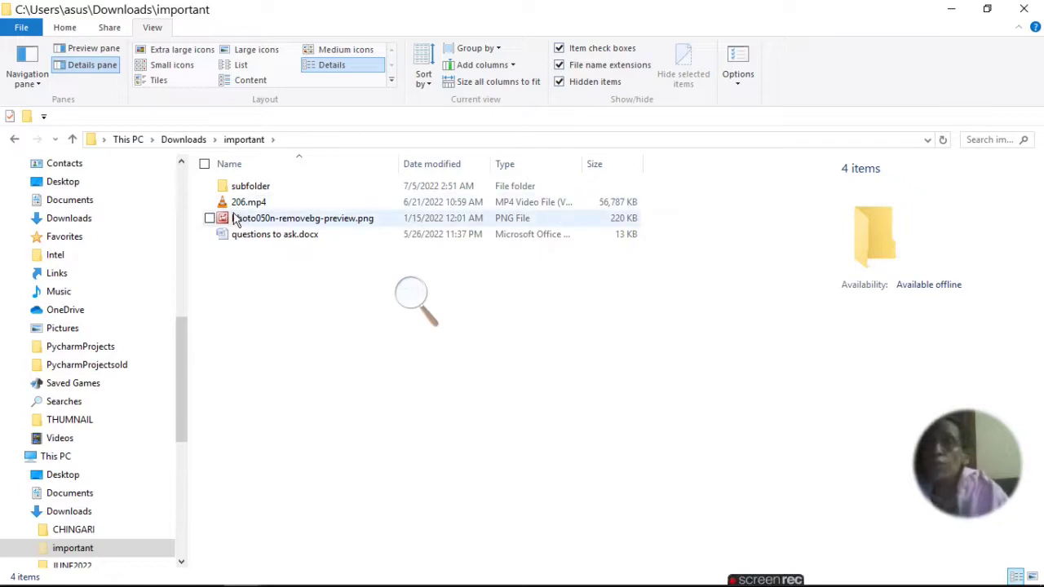
Step: Hide the questions to ask.docx file inside the important folder, with hidden items not displayed
left_click(235, 236)
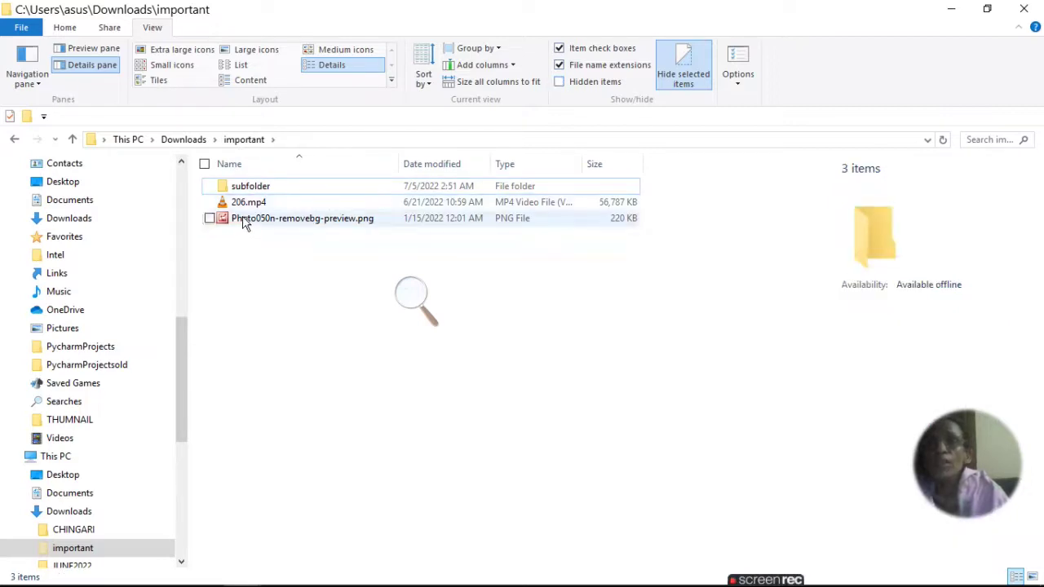
Step: Show the hidden items inside the important folder and return to Downloads
left_click(563, 84)
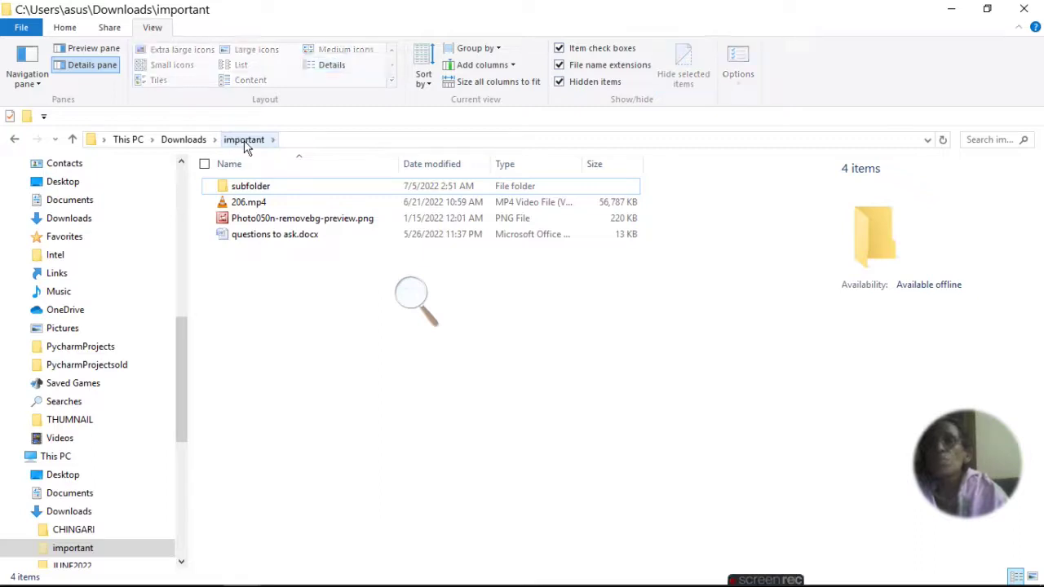
left_click(184, 140)
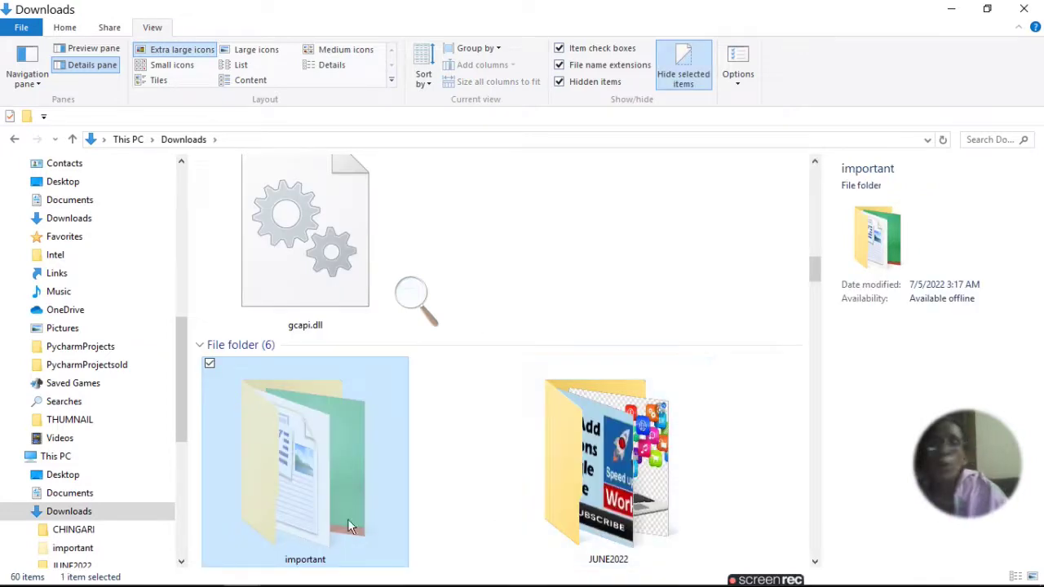
Step: Open the important folder's properties and view its advanced attributes, keeping the Hidden attribute enabled
double_click(286, 512)
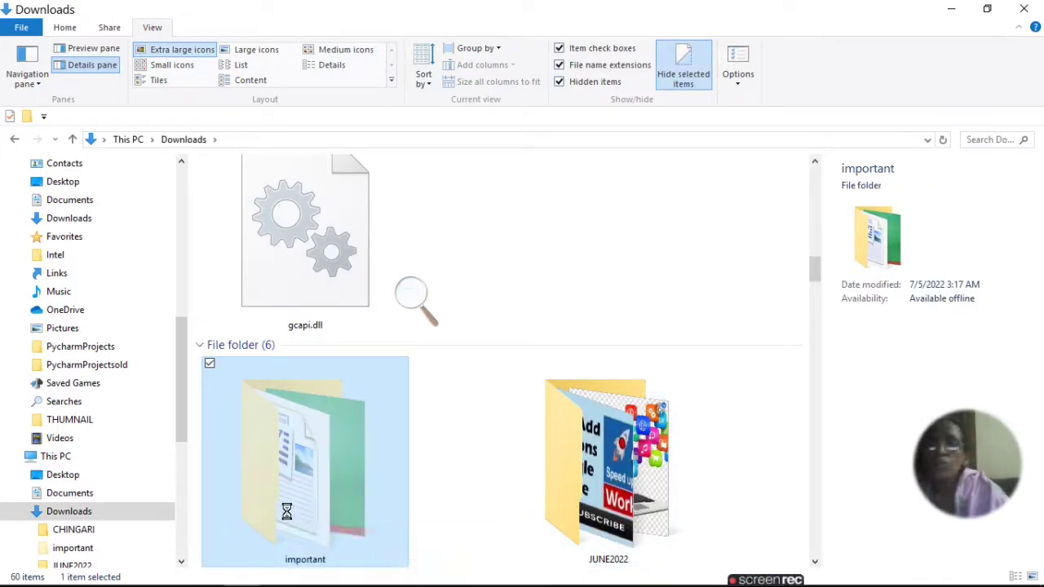
right_click(286, 512)
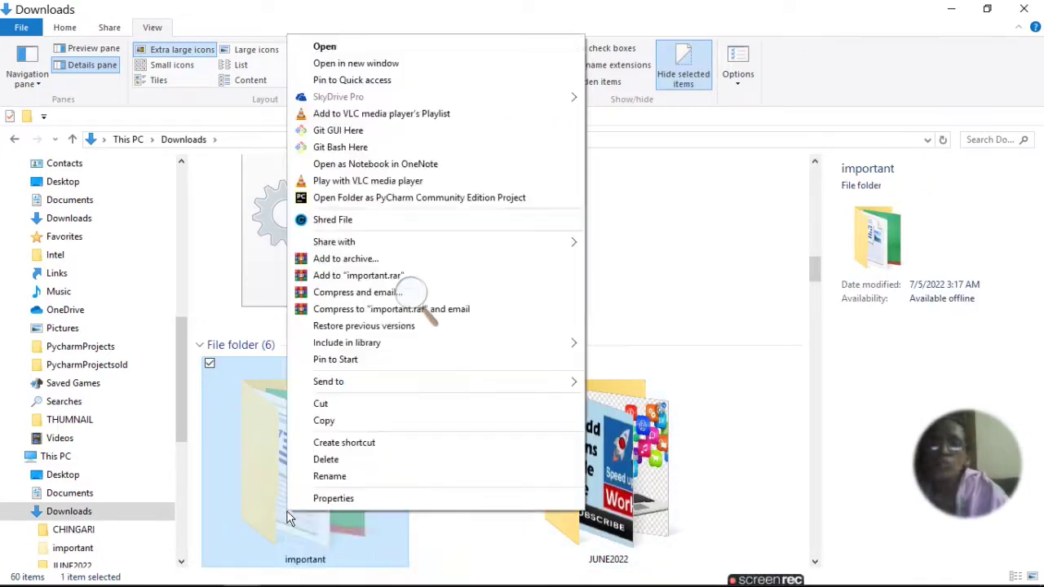
left_click(332, 499)
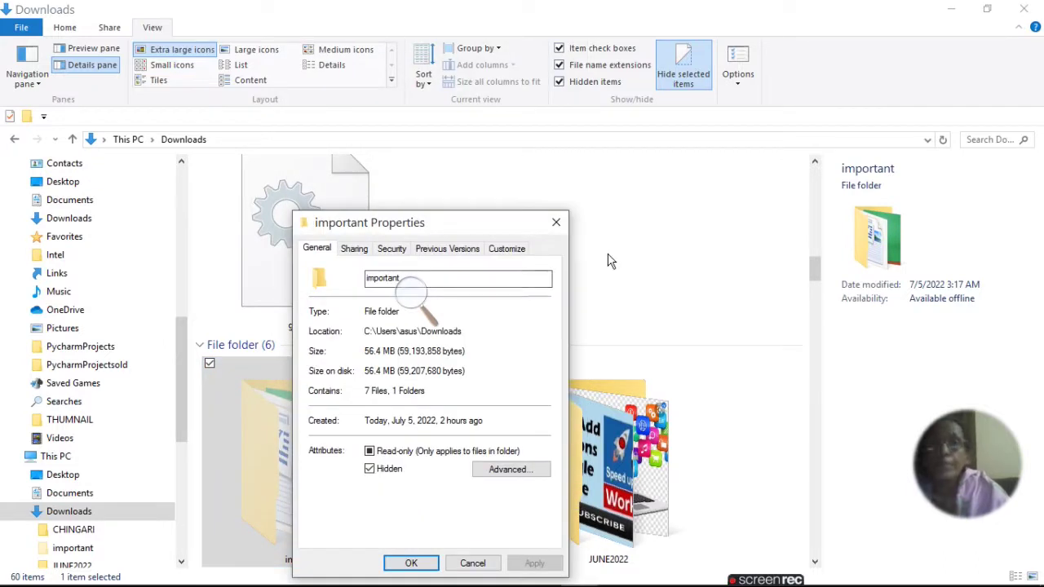
left_click(369, 469)
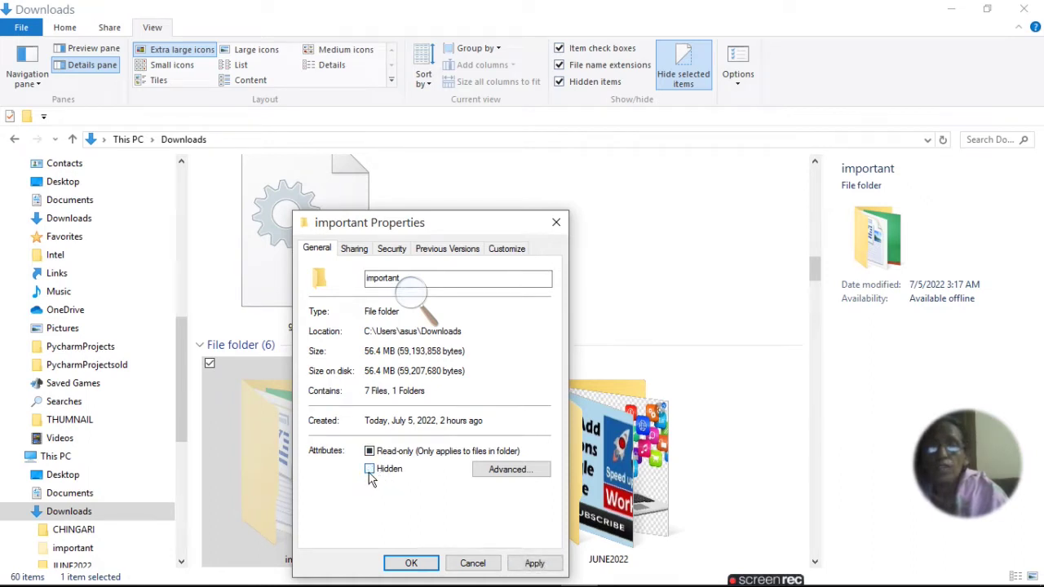
left_click(517, 472)
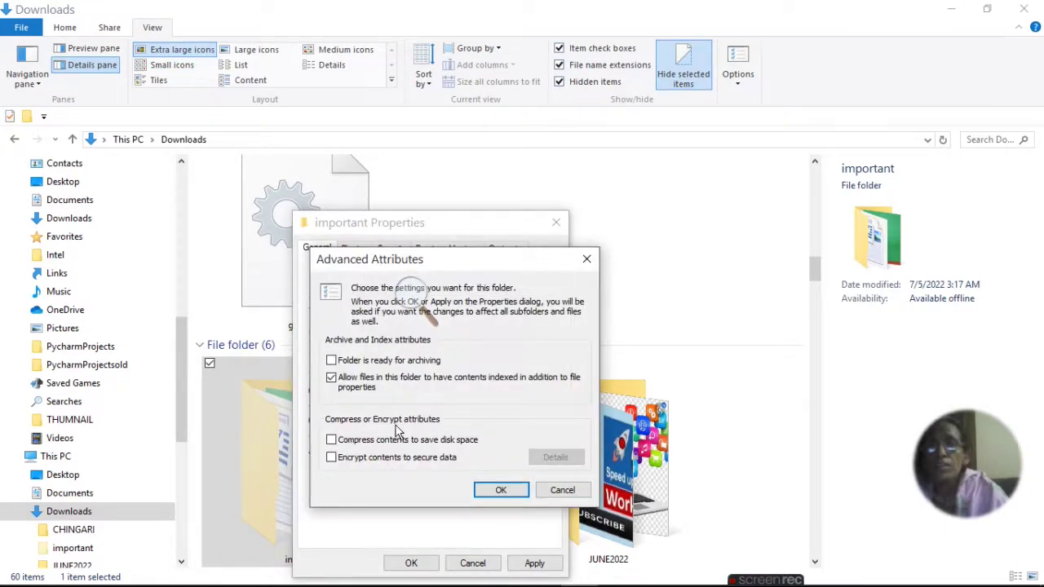
left_click(561, 489)
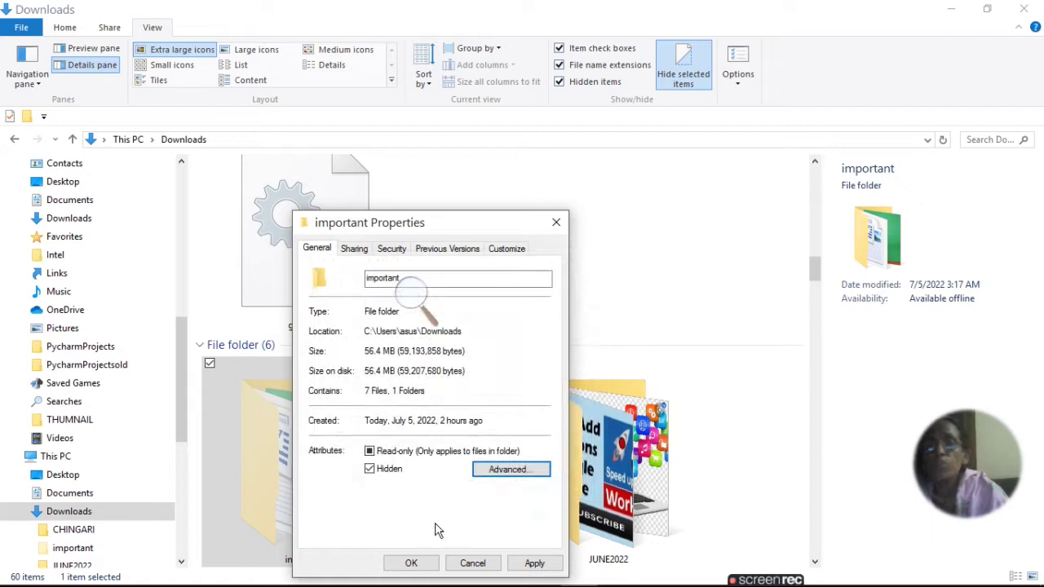
left_click(534, 564)
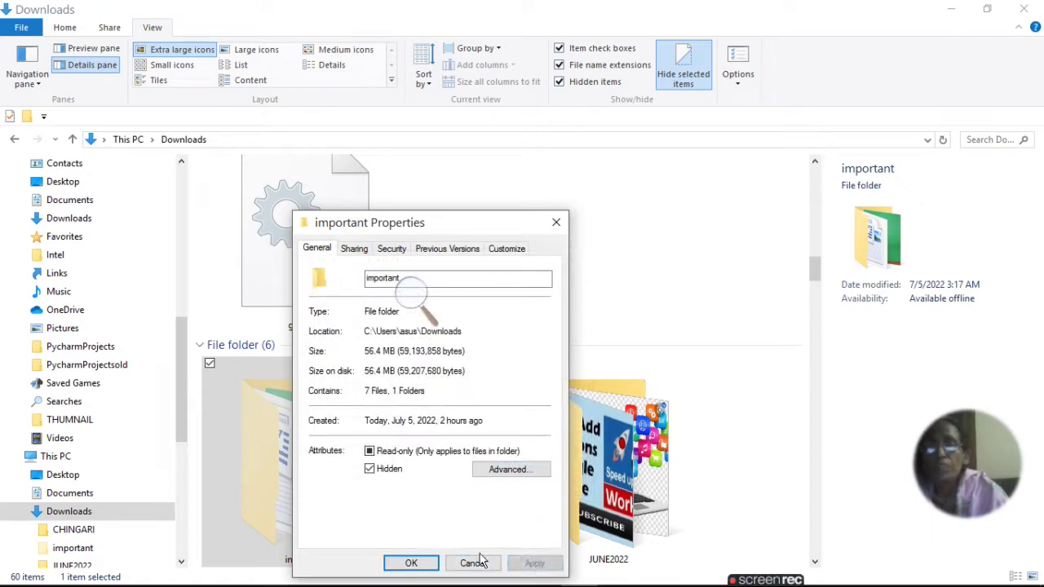
Step: Remove the Hidden attribute from the important folder, applying the change to its subfolders and files
left_click(370, 469)
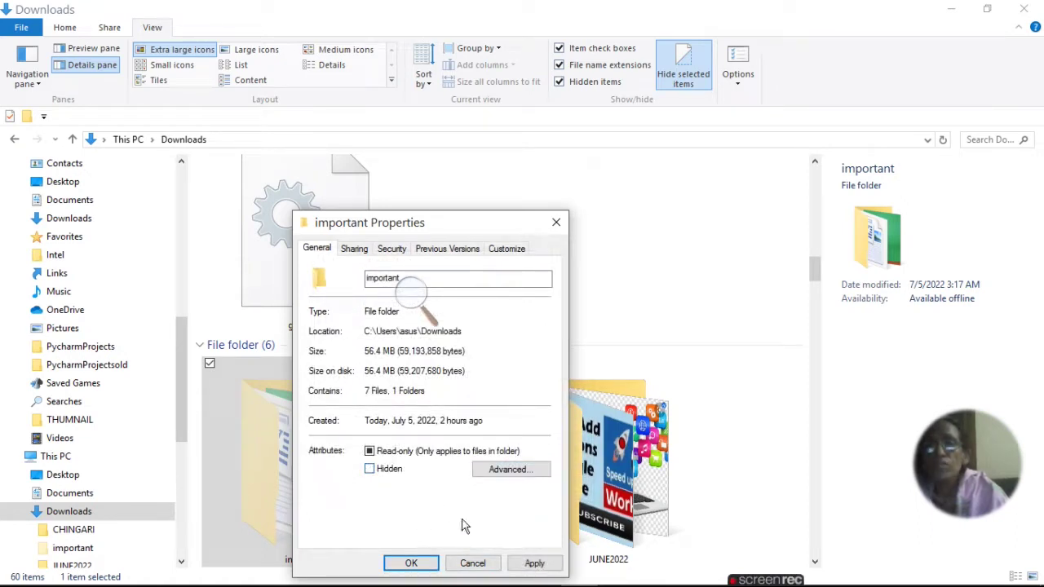
left_click(535, 563)
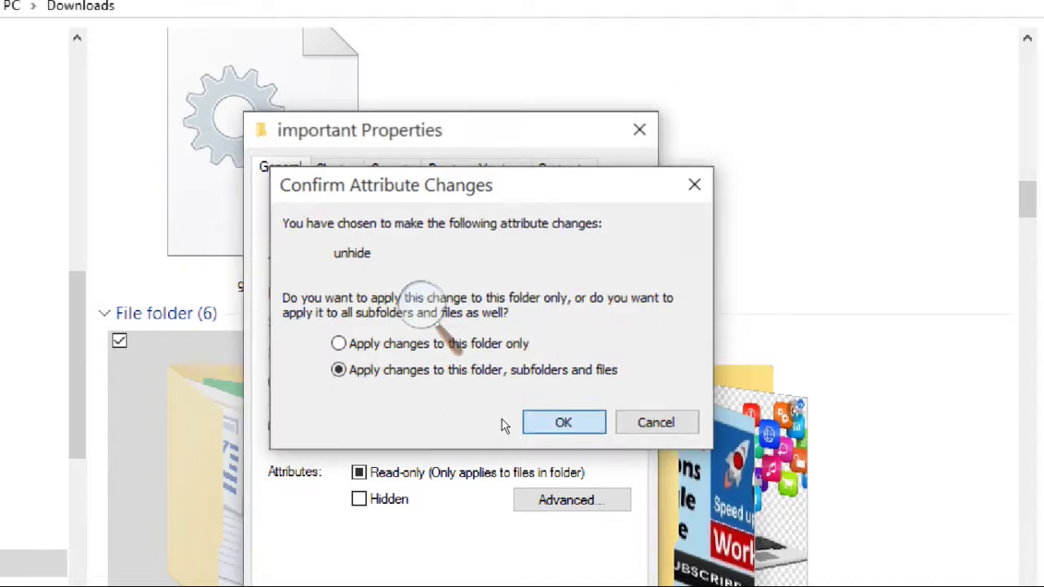
left_click(534, 422)
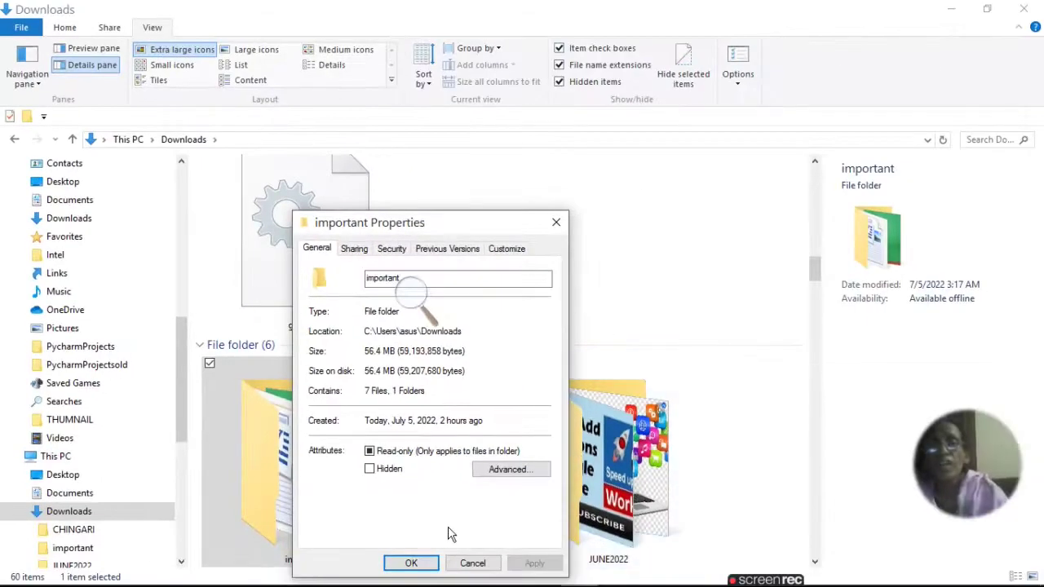
Step: Hide the important folder again together with its subfolders and files, and close its properties
left_click(368, 472)
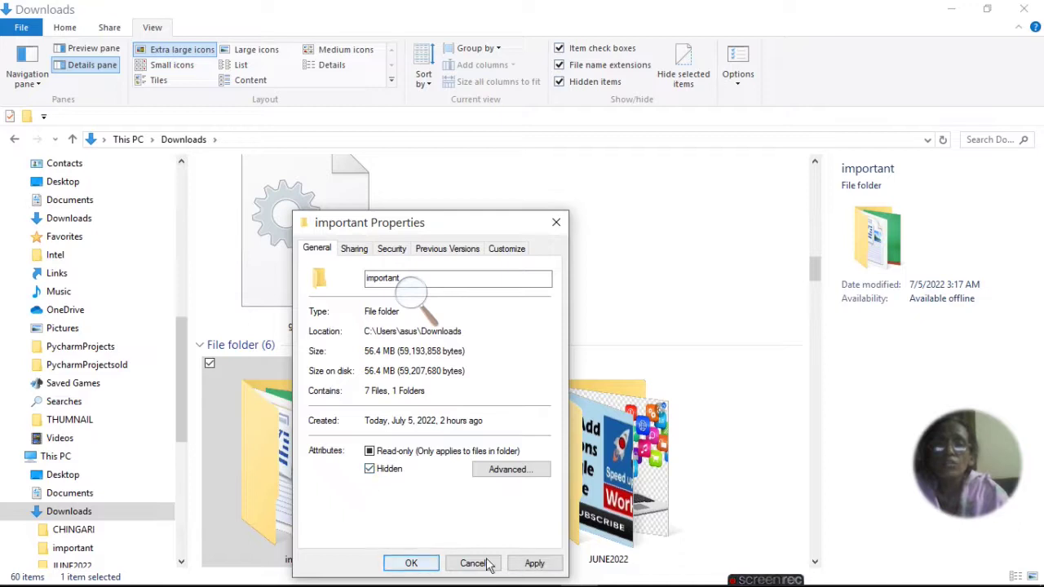
left_click(552, 566)
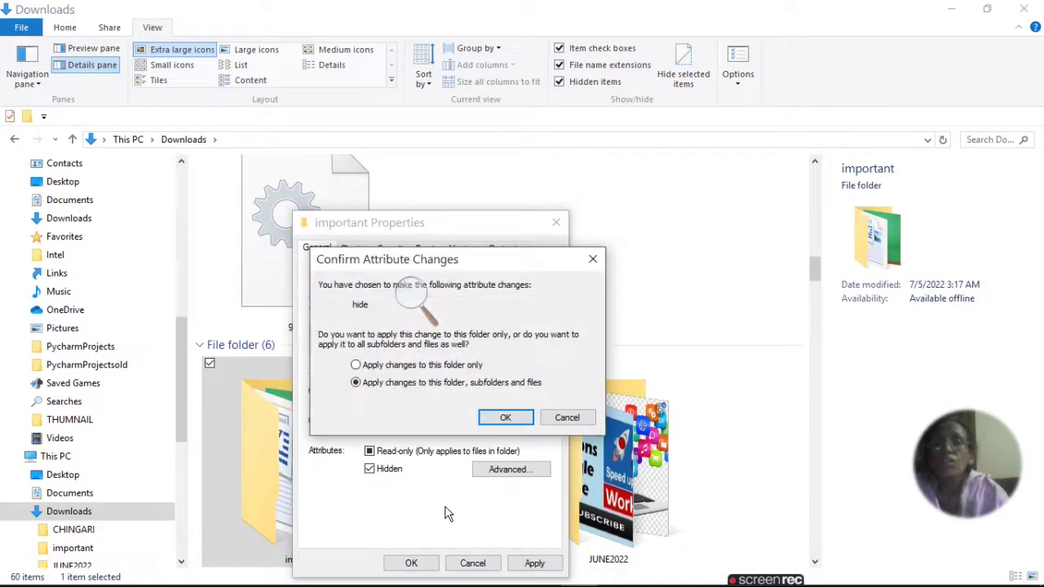
left_click(506, 419)
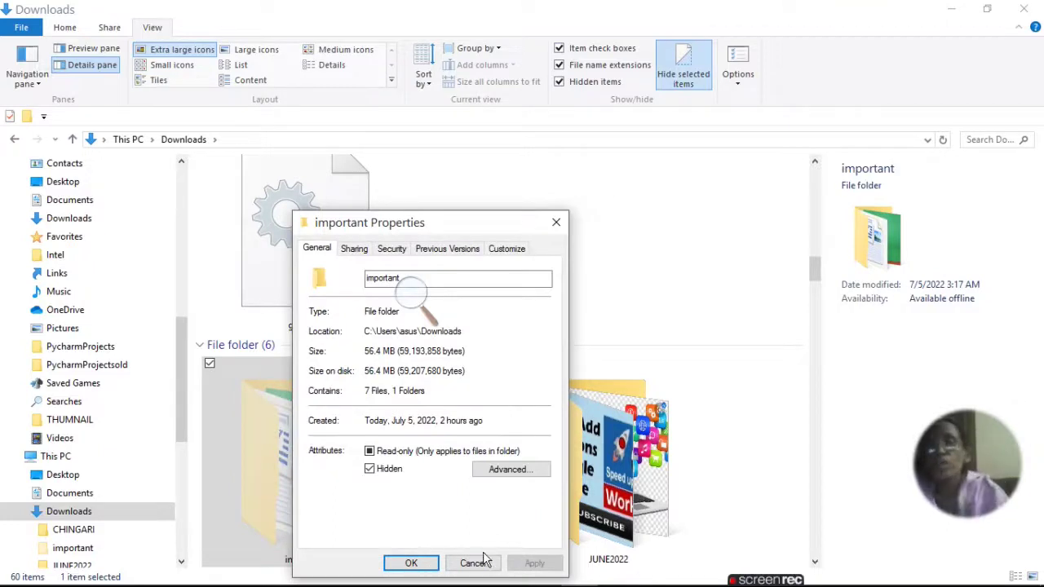
left_click(411, 563)
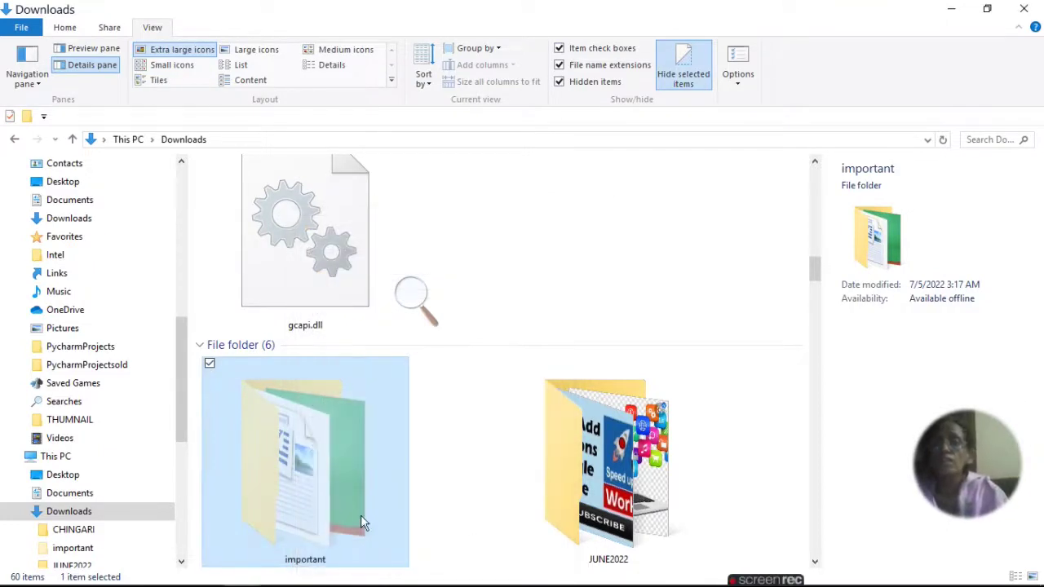
Step: Open the important folder to examine its hidden contents with hidden items displayed, and return to Downloads
double_click(295, 509)
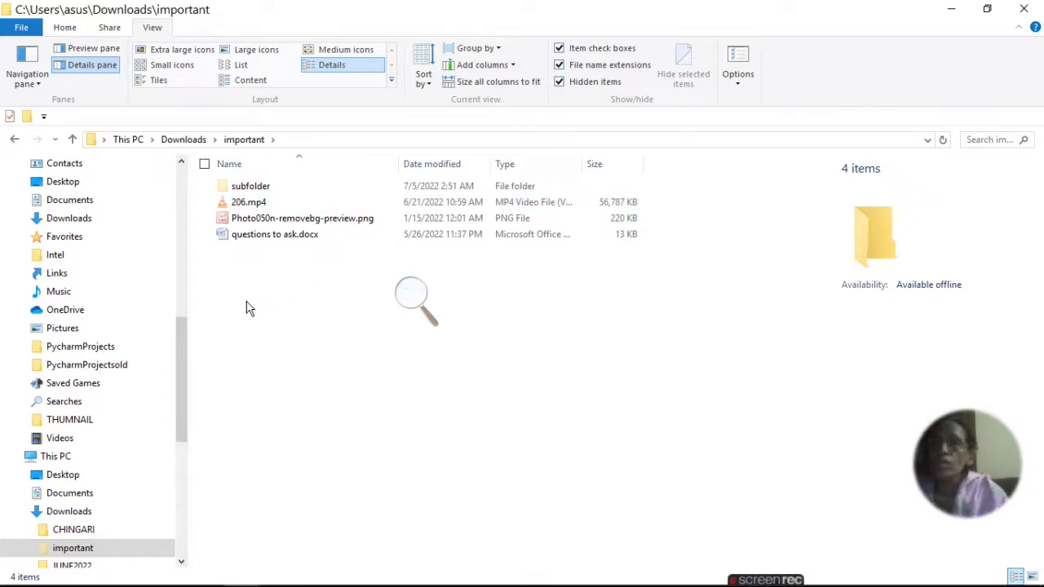
left_click(559, 82)
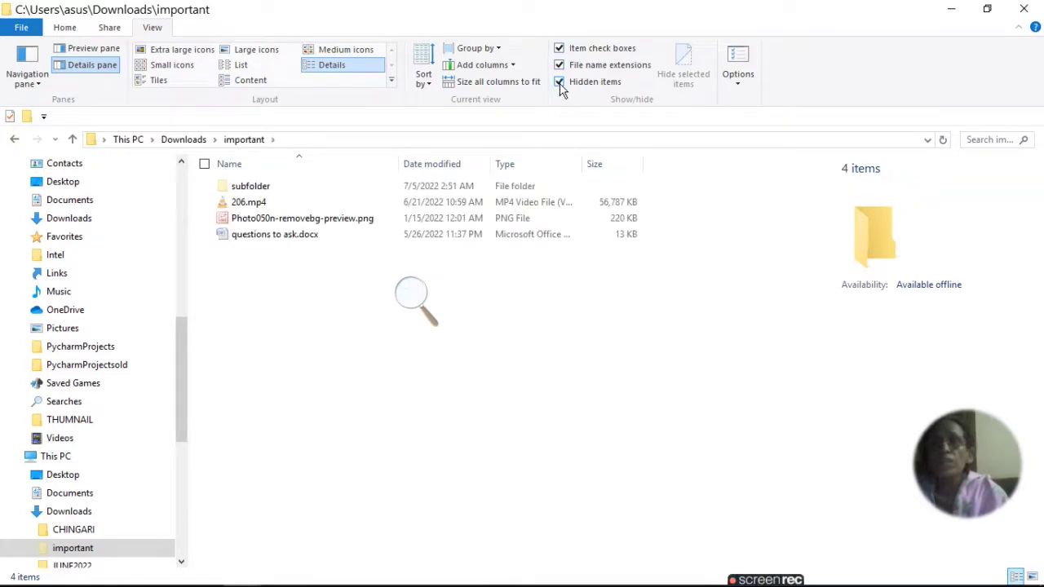
left_click(195, 139)
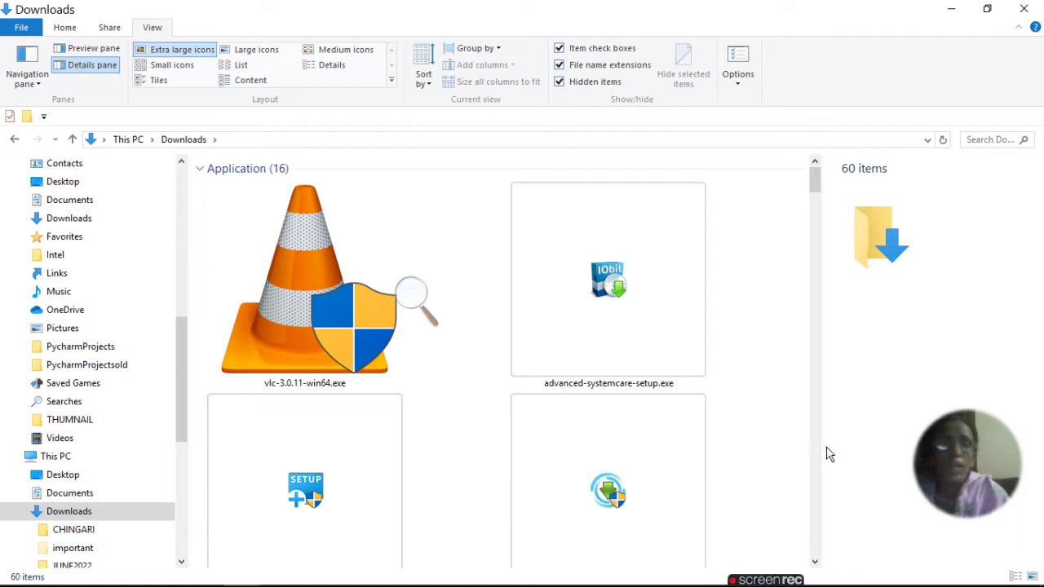
Step: Unhide the important folder in Downloads through its properties, including its subfolders and files
scroll(812, 485, "down", 10)
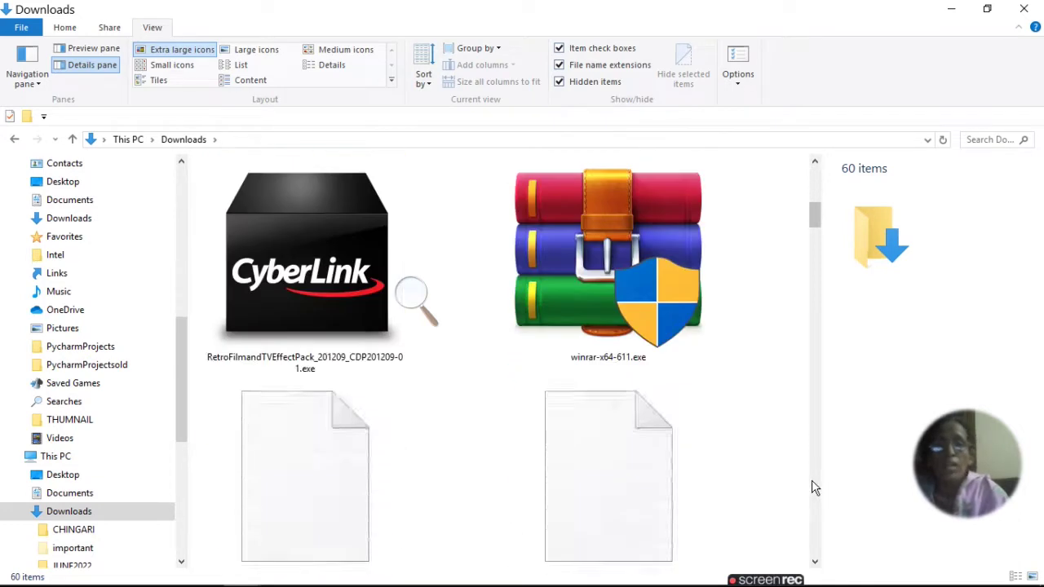
scroll(814, 488, "down", 10)
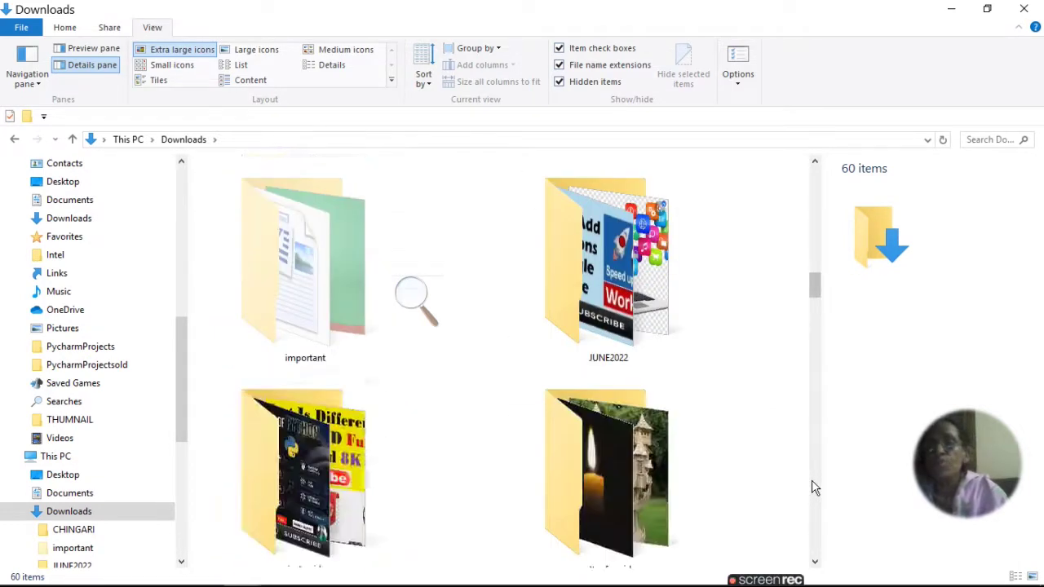
scroll(811, 240, "up", 3)
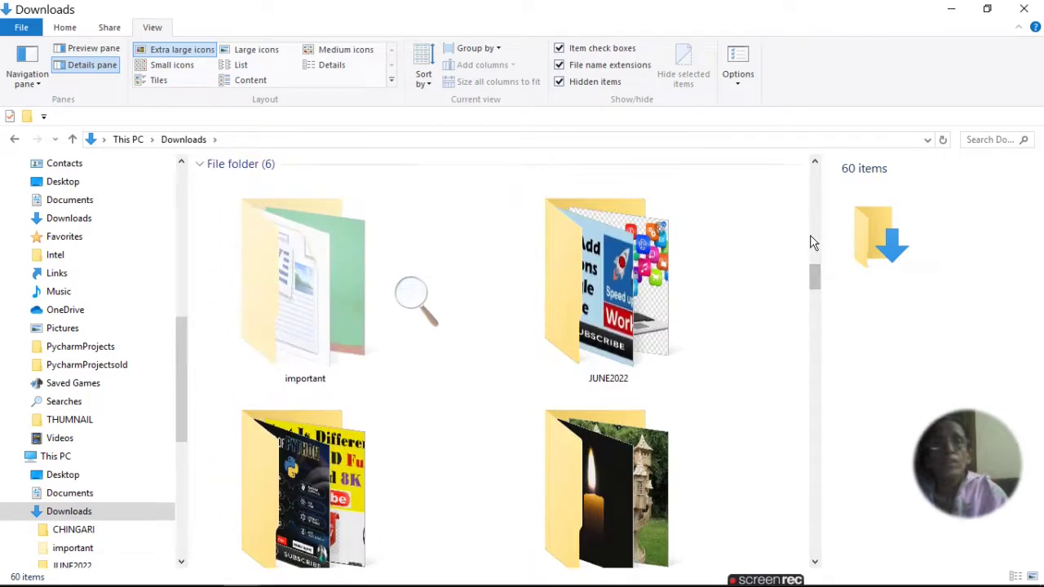
right_click(294, 318)
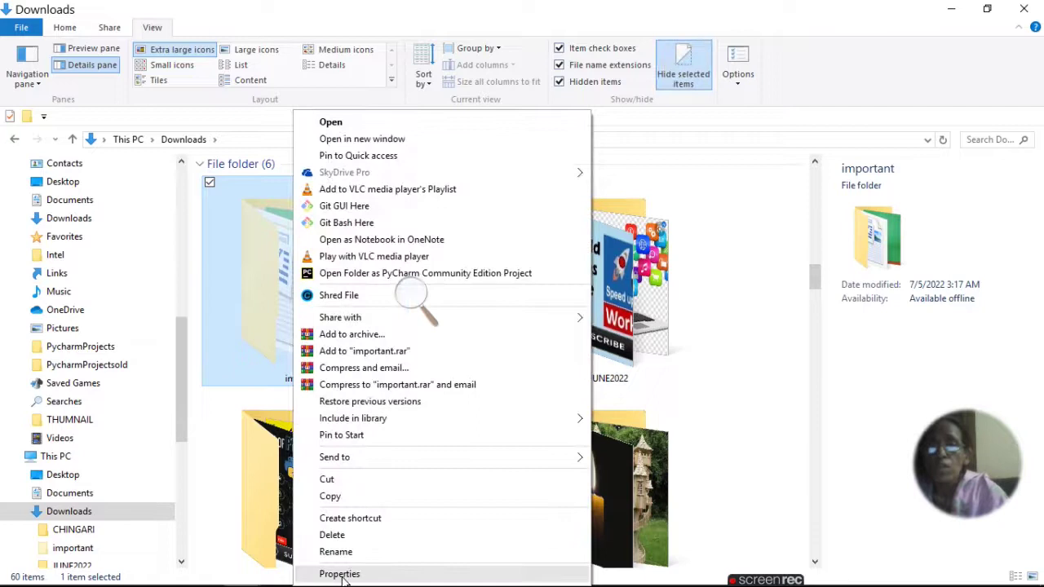
left_click(343, 575)
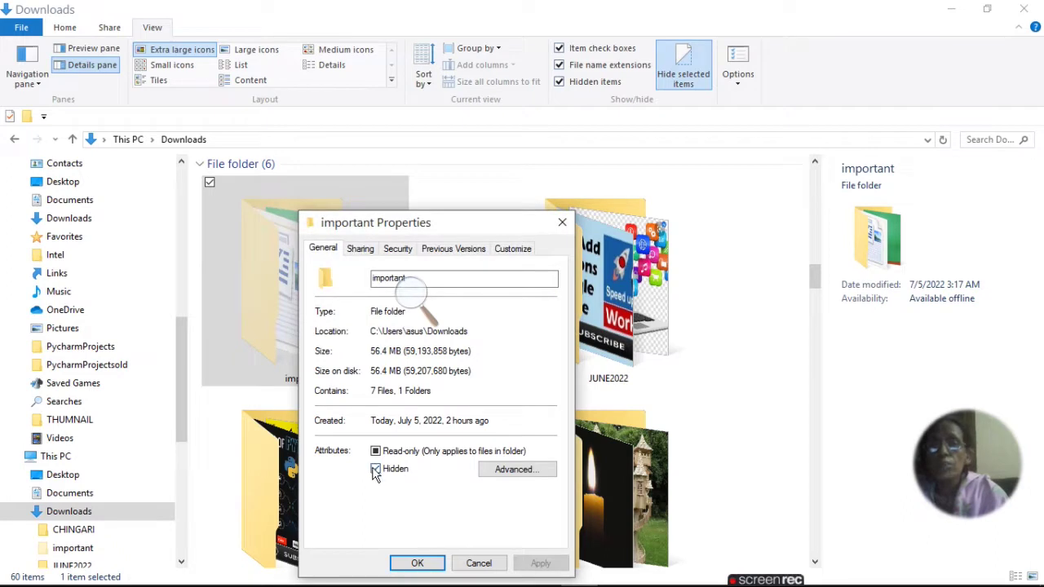
left_click(375, 470)
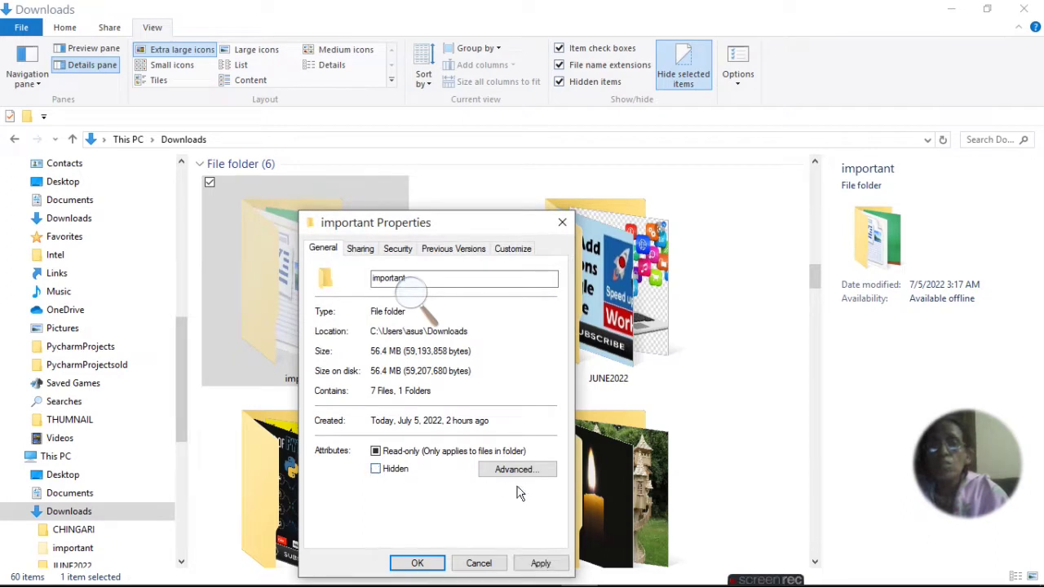
left_click(542, 566)
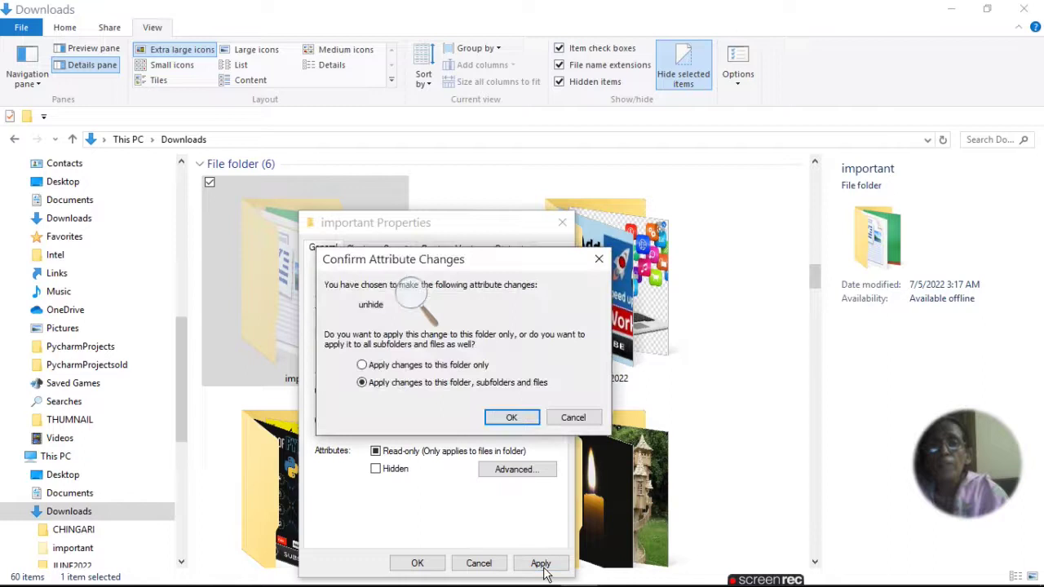
left_click(519, 420)
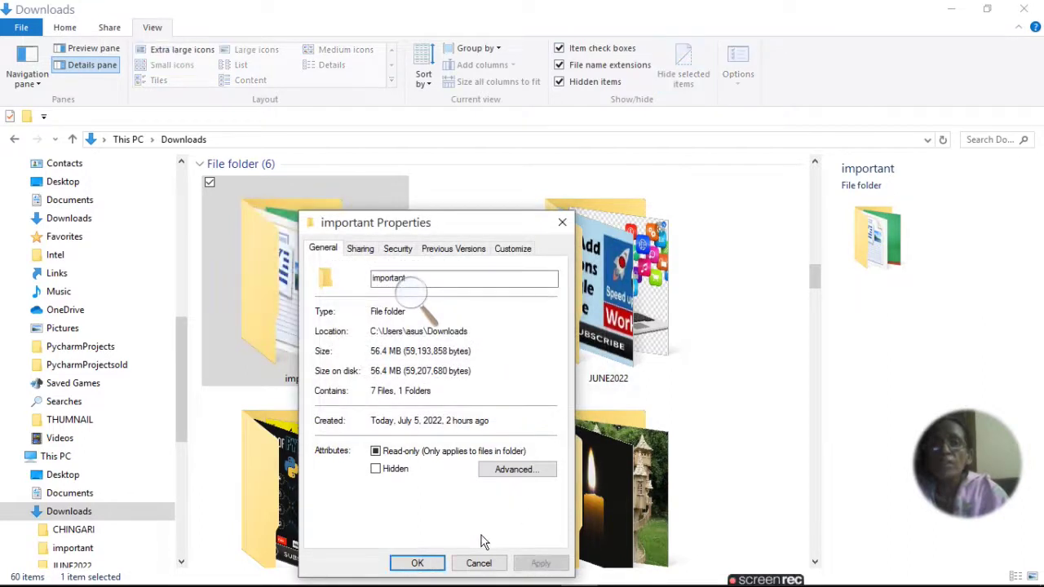
left_click(416, 563)
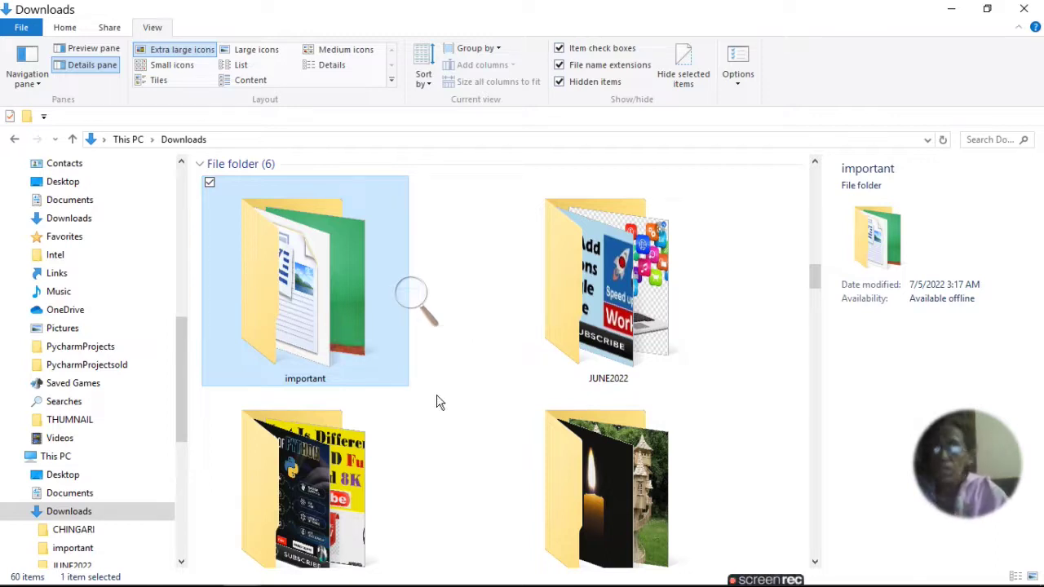
Step: Open Command Prompt from the Run dialog, display the command help with attrib /?, and close the prompt
key("super+r")
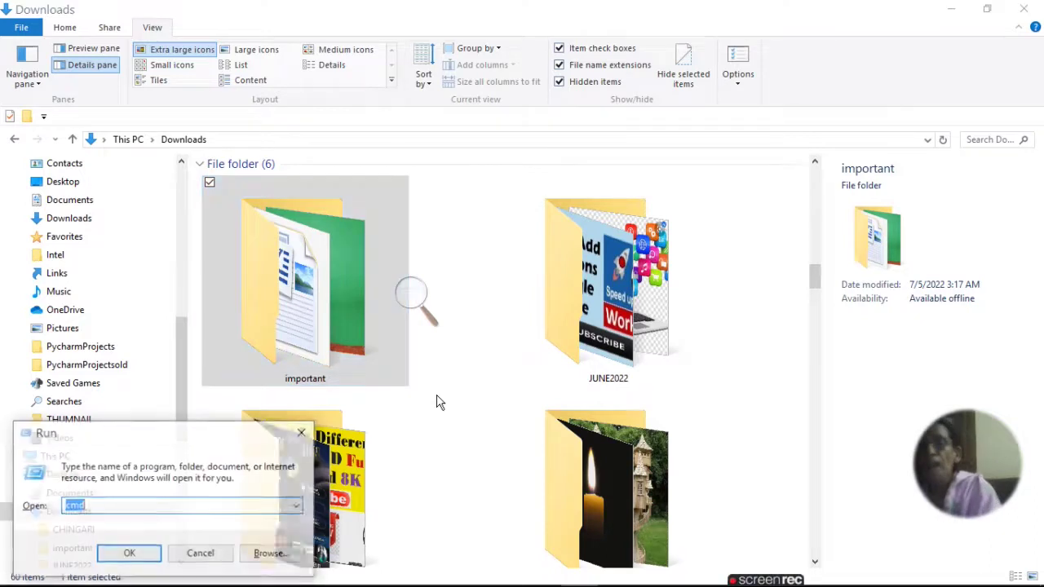
left_click(129, 554)
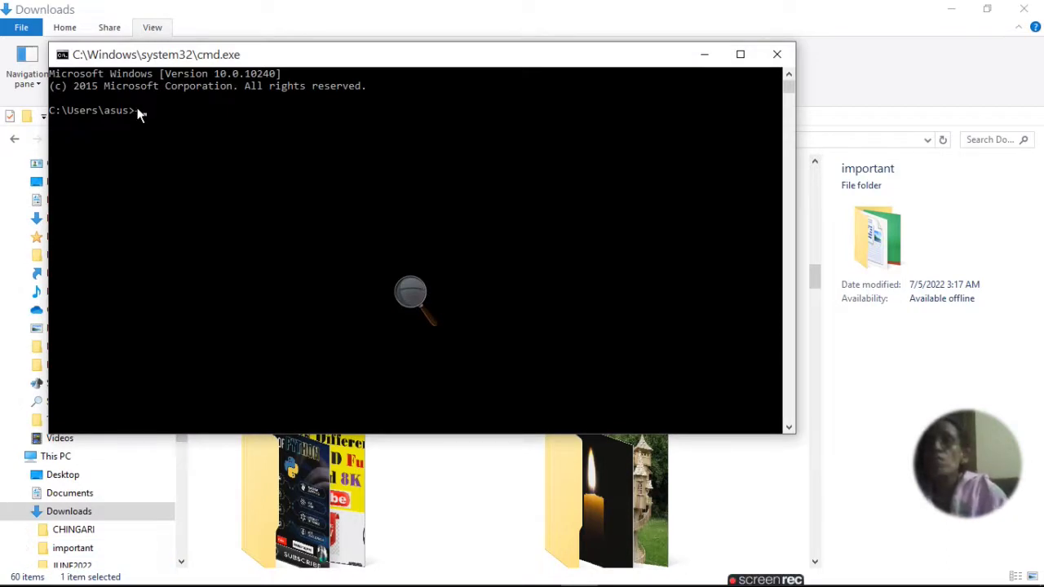
type("attrib /?")
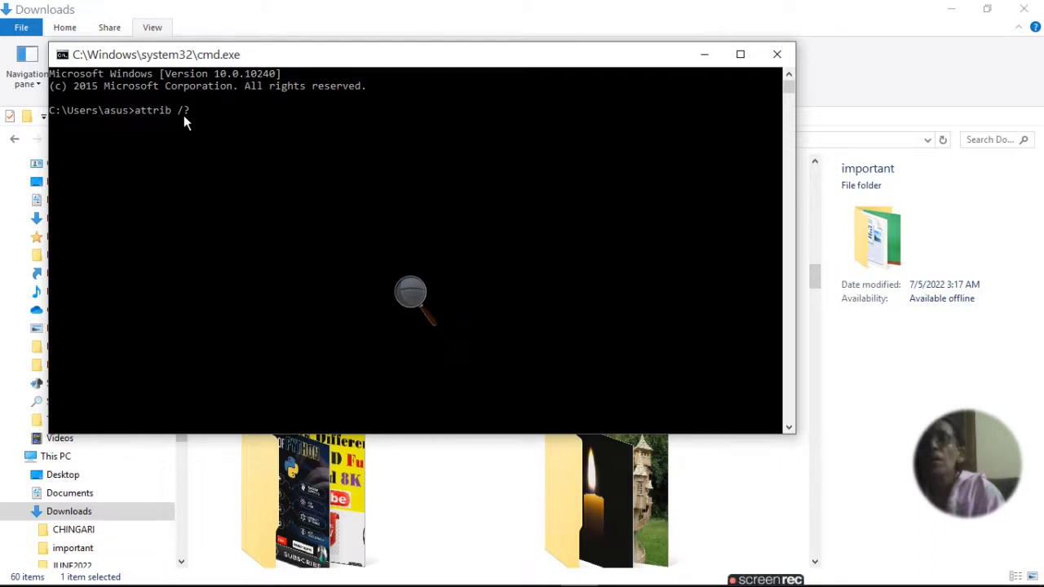
key("Return")
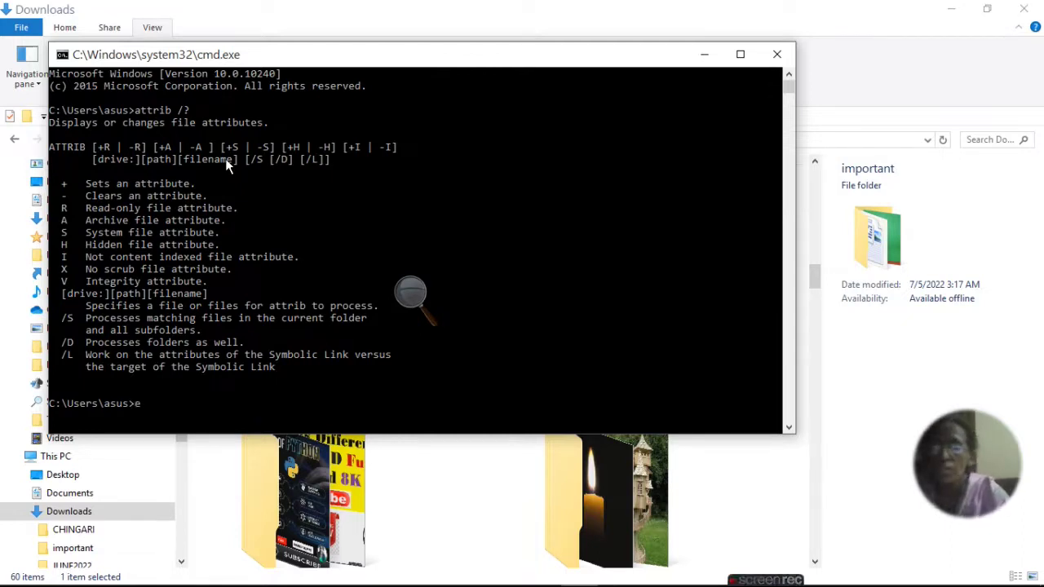
key("Return")
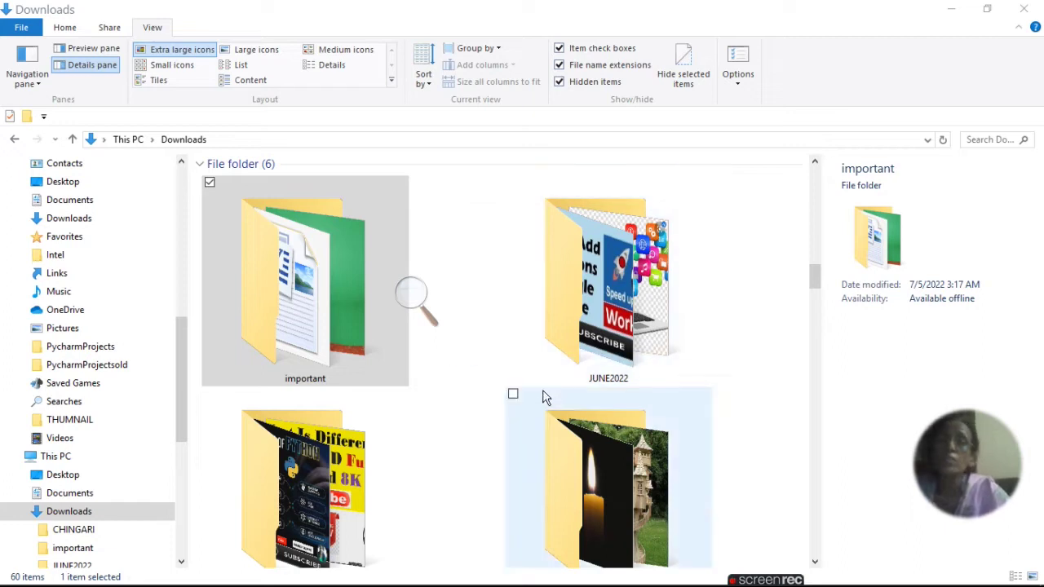
mouse_move(929, 466)
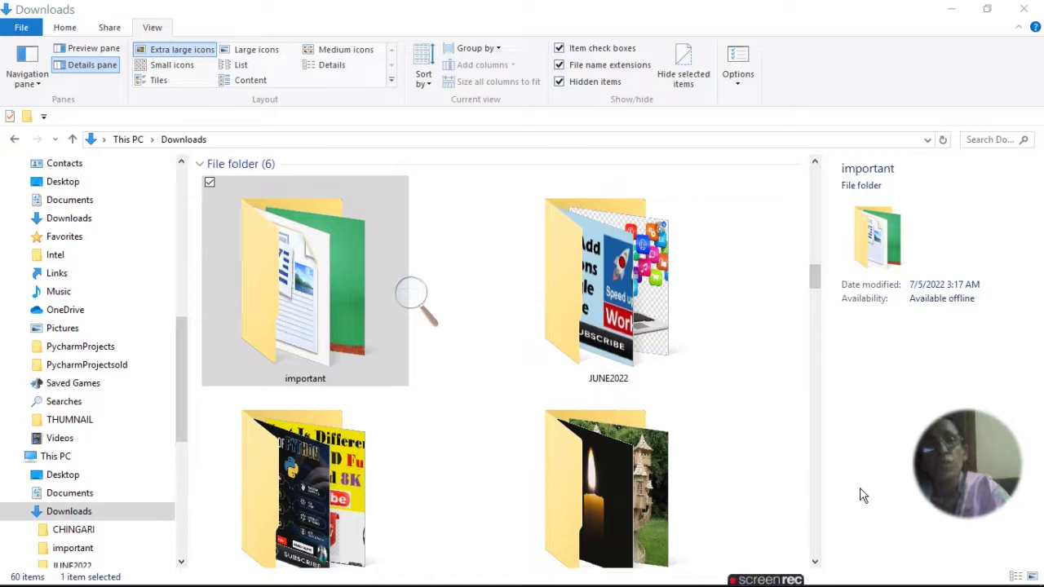
left_click(892, 545)
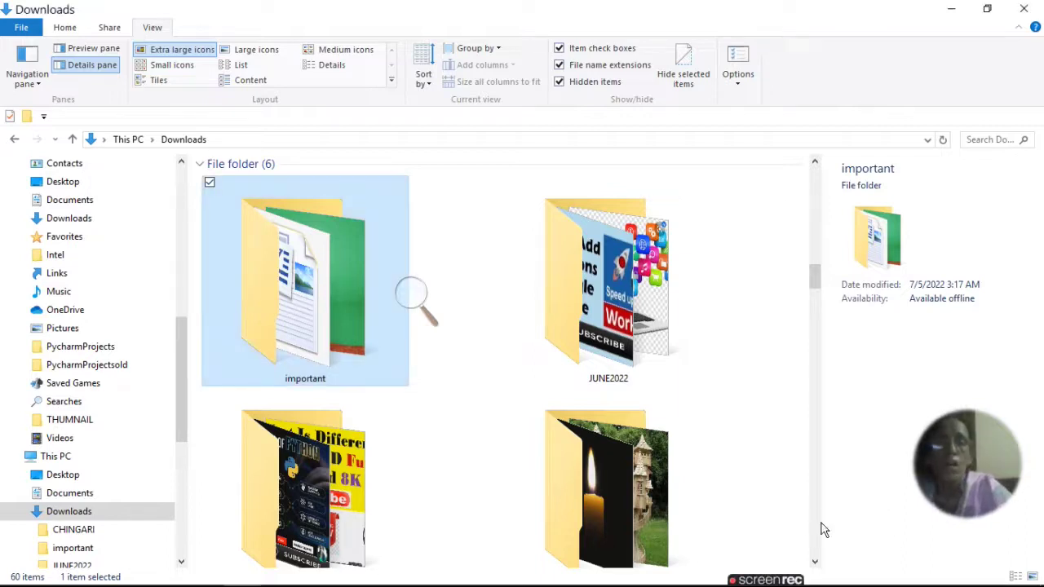
mouse_move(767, 581)
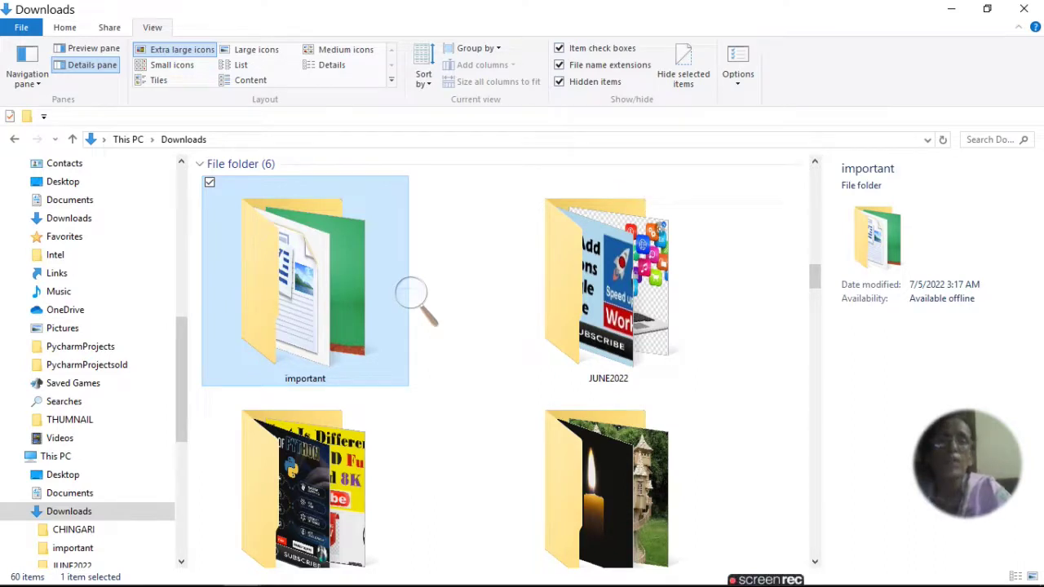
mouse_move(722, 581)
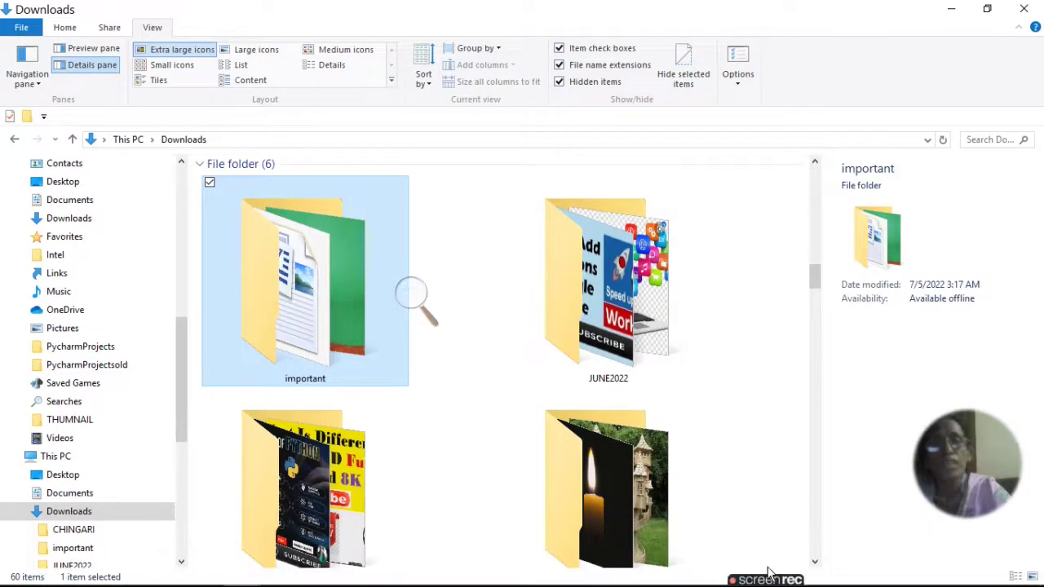